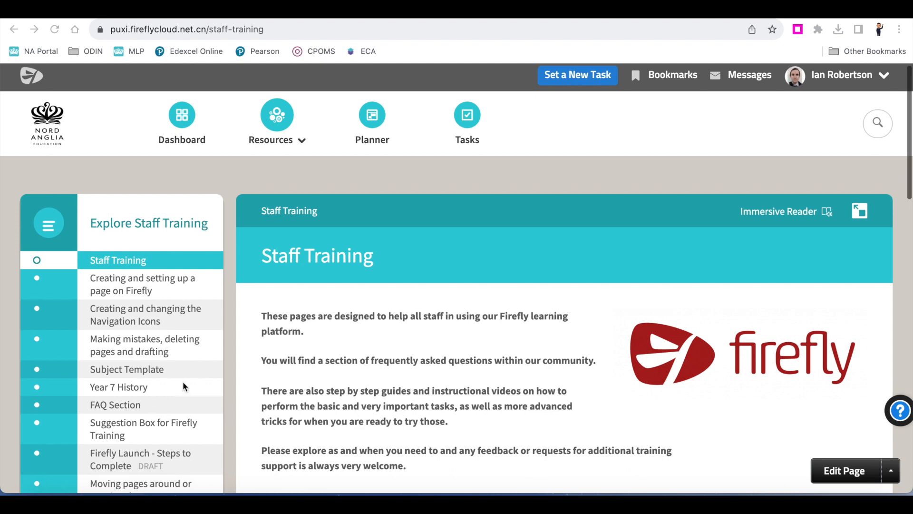
- Open the "Moving pages around or copying them" page in the Staff Training section
scroll(182, 381, down, 1)
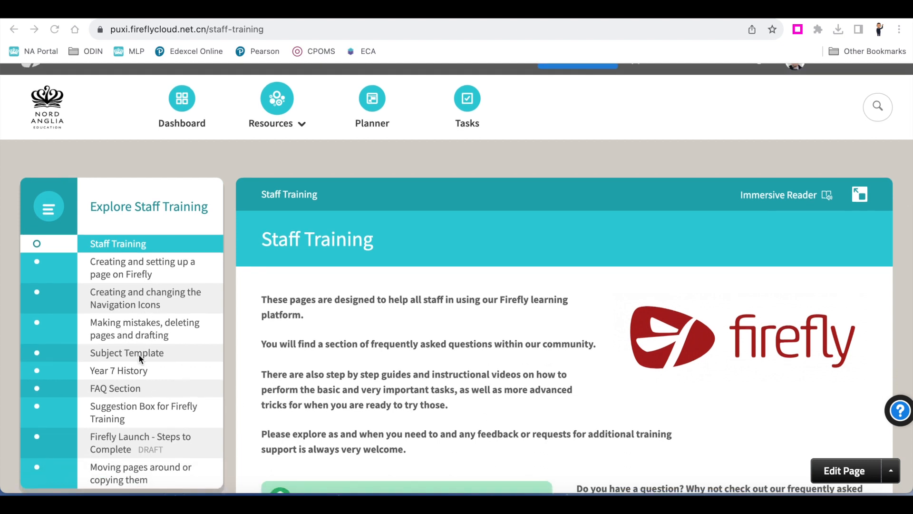
scroll(173, 369, down, 1)
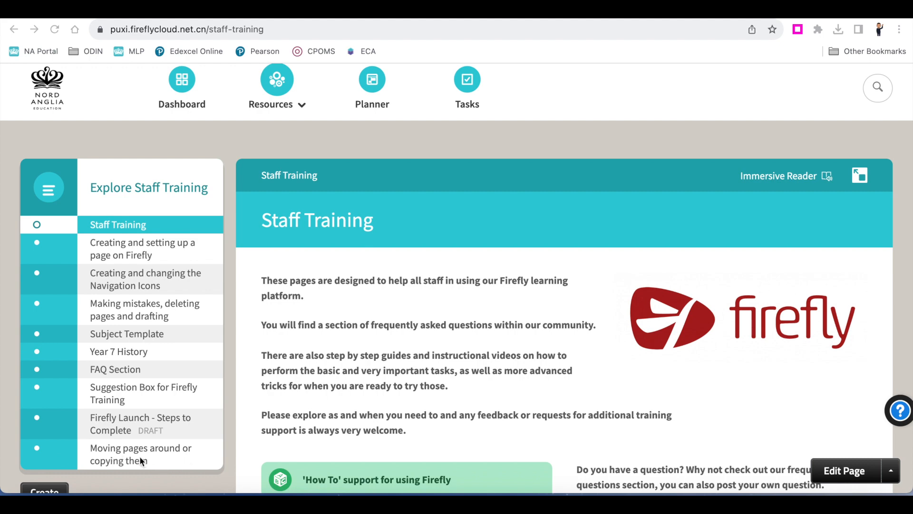
click(121, 459)
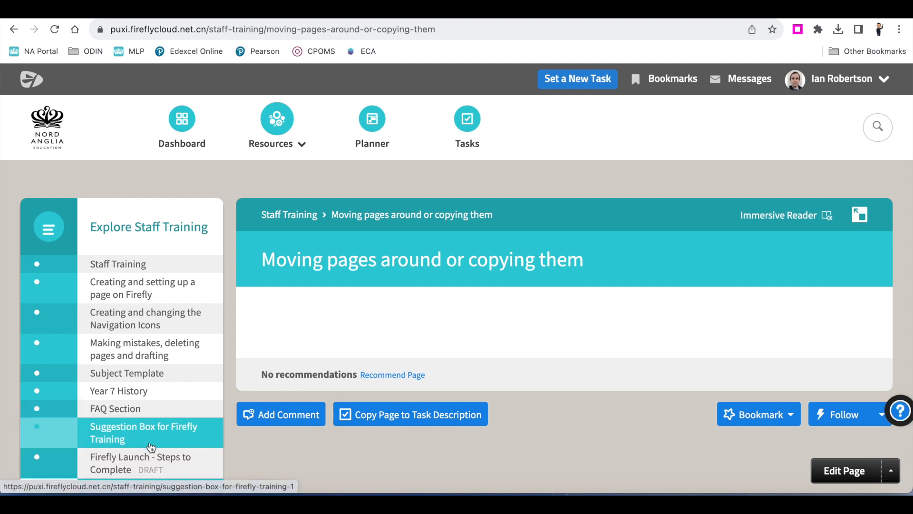
scroll(147, 444, down, 1)
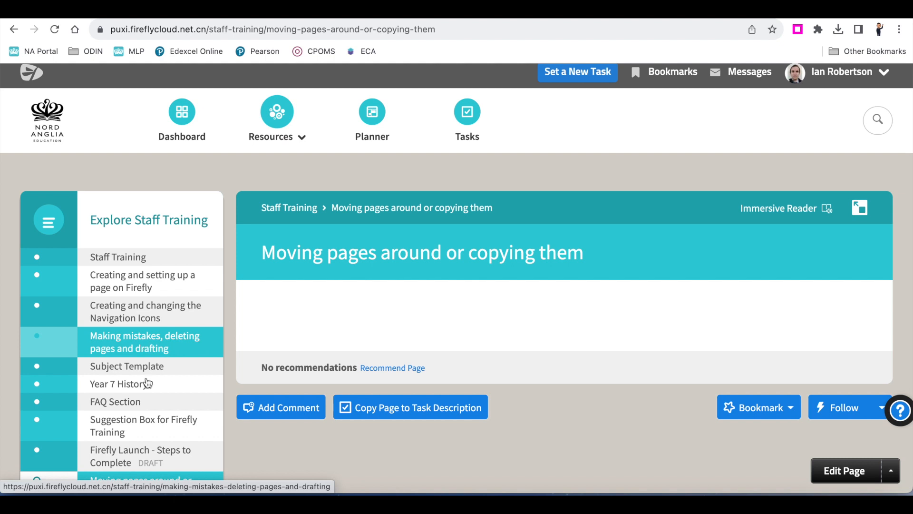
scroll(116, 468, down, 1)
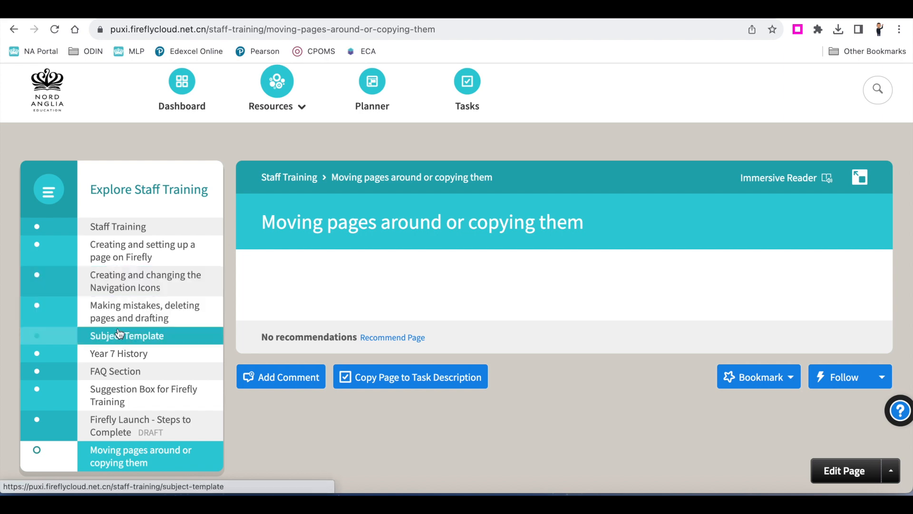
click(126, 459)
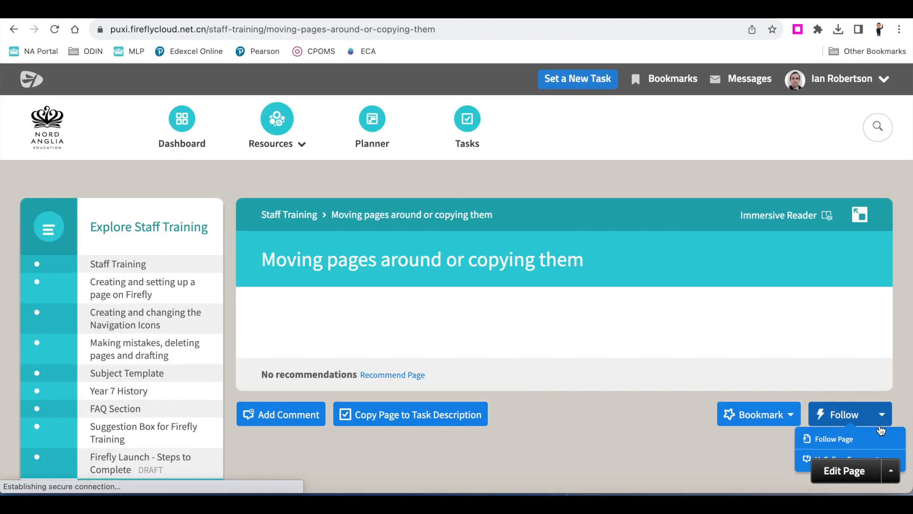
- Change the page's location to directly below "Making mistakes, deleting pages and drafting" in Staff Training and save the edit
click(847, 470)
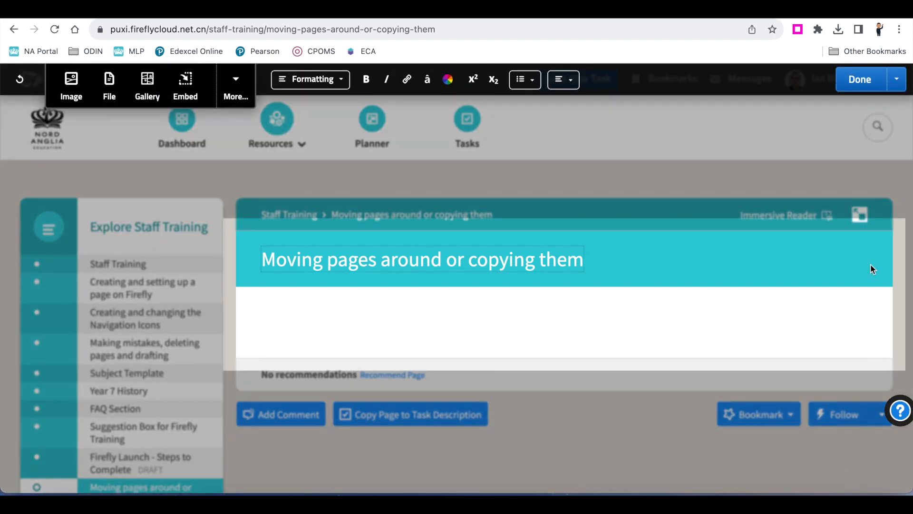
click(896, 87)
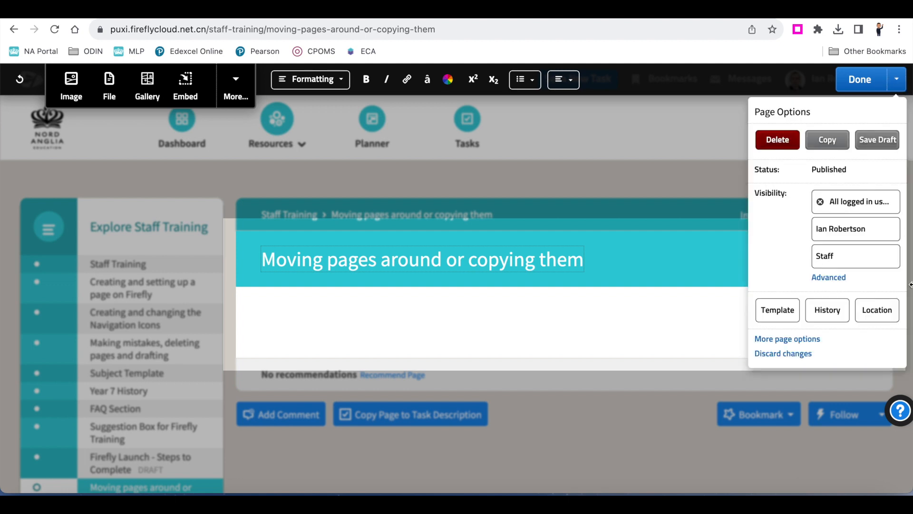
click(870, 314)
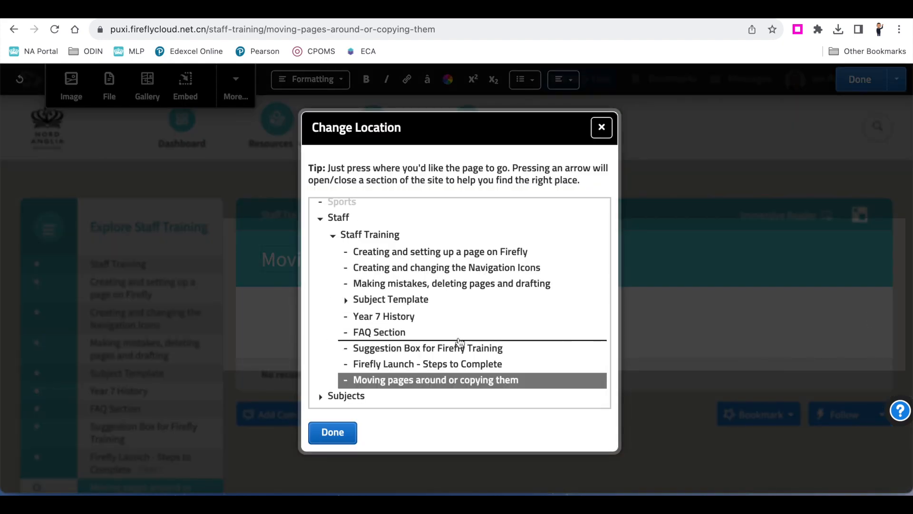
scroll(460, 328, down, 2)
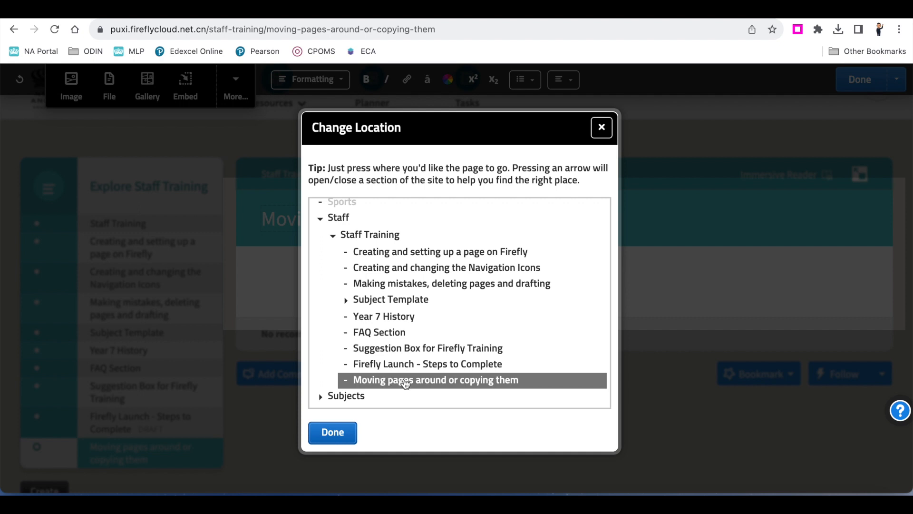
drag(405, 384, 446, 336)
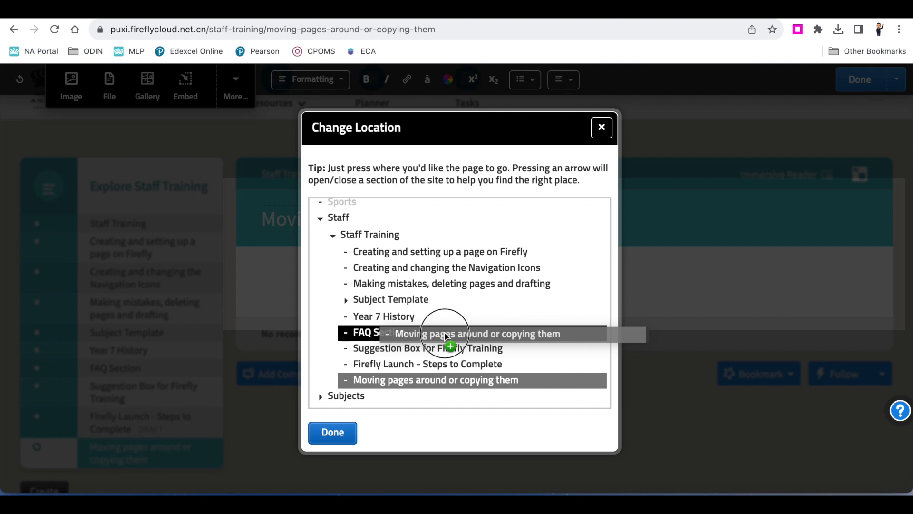
drag(445, 336, 502, 291)
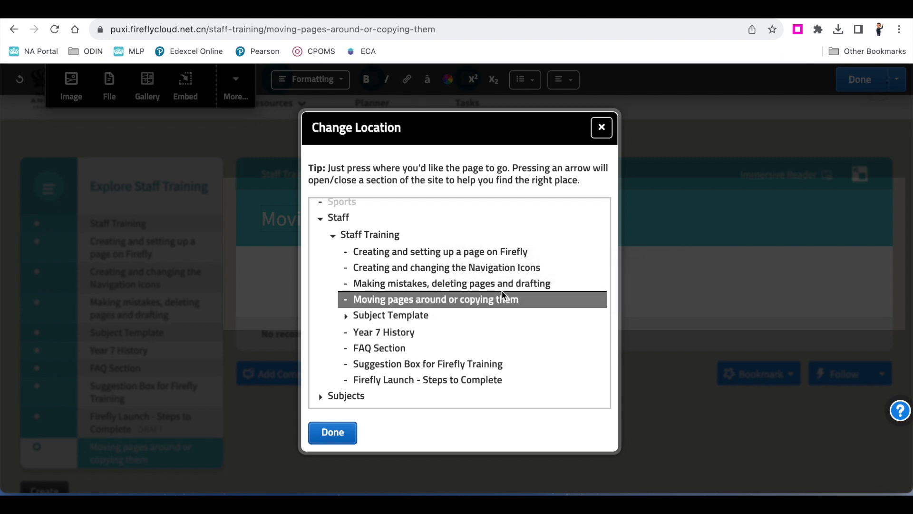
click(333, 433)
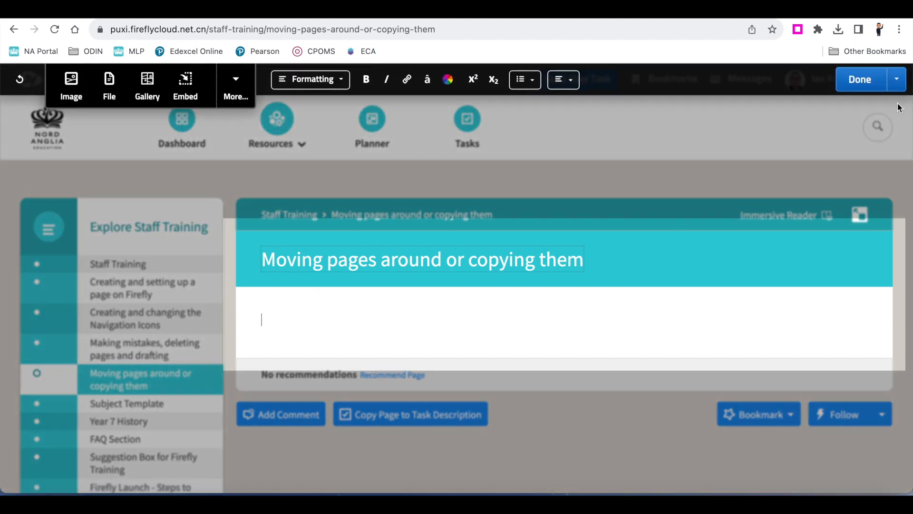
click(862, 82)
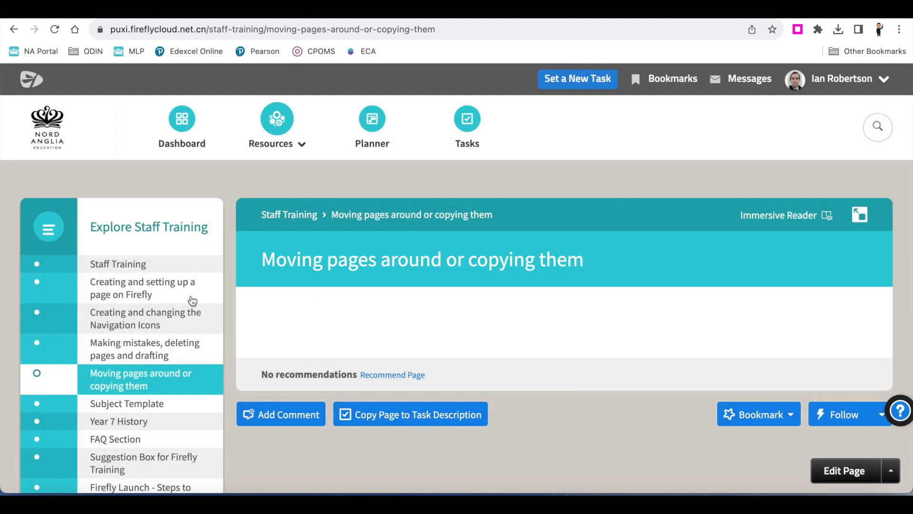
- Go to the Mathematics subject area and open its Year 7 page
click(162, 271)
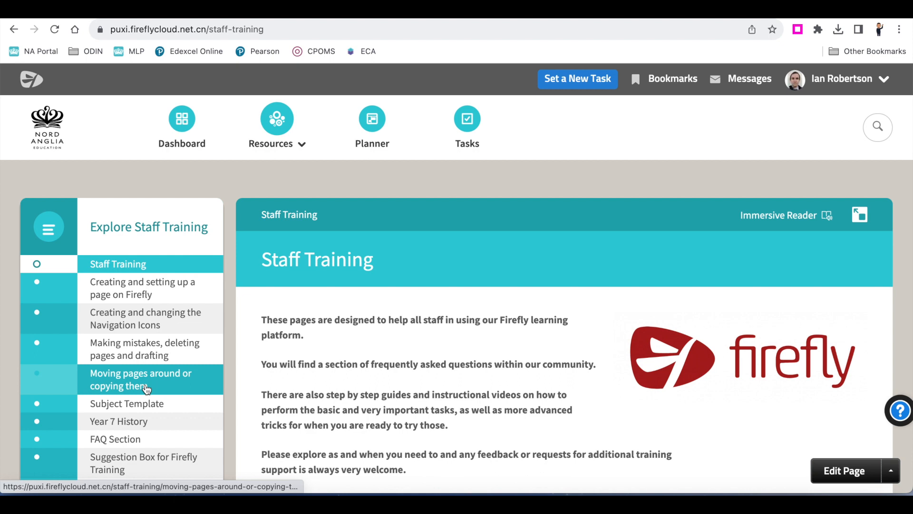
click(280, 119)
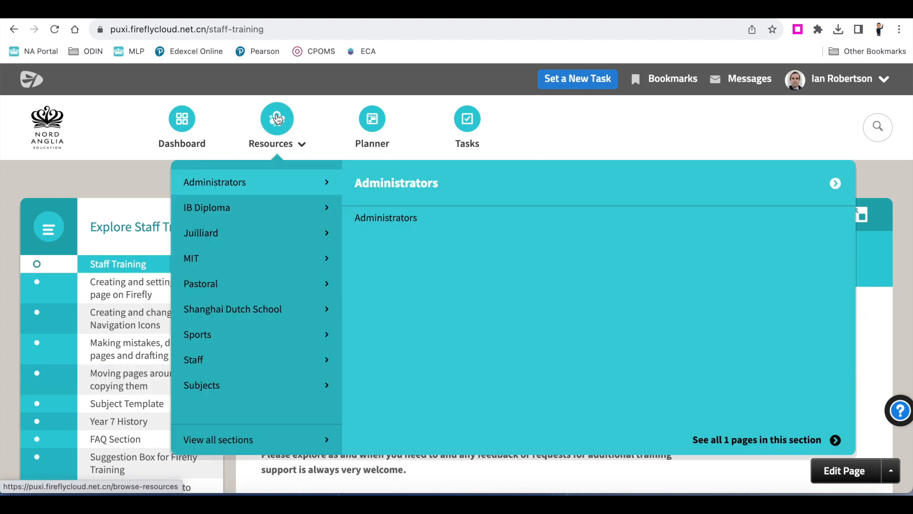
click(274, 389)
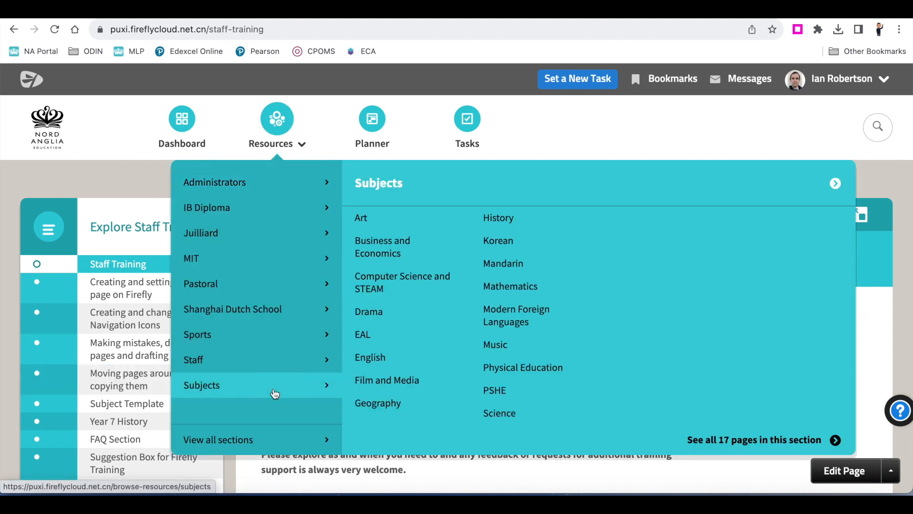
click(580, 273)
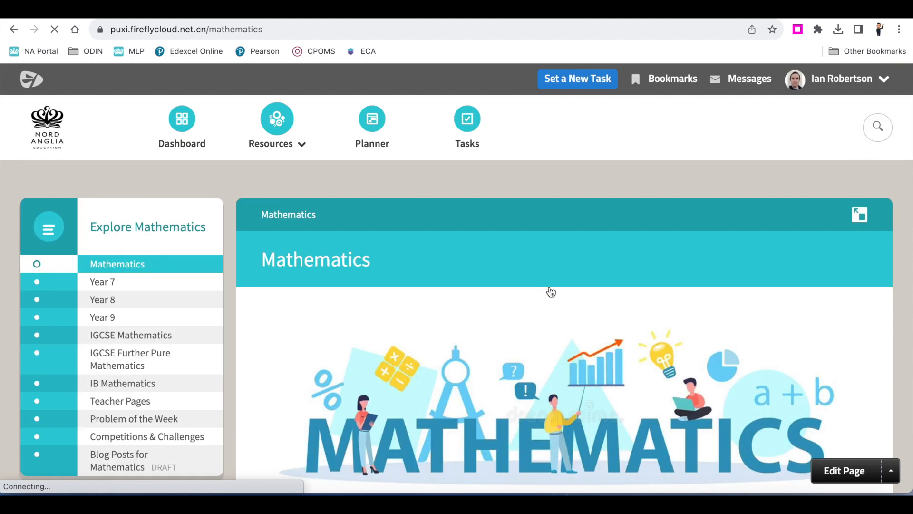
scroll(450, 356, down, 5)
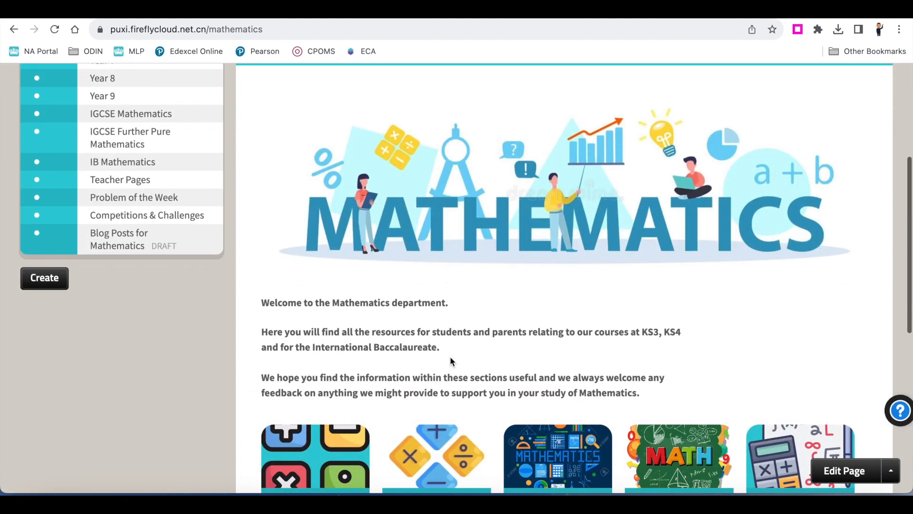
click(316, 433)
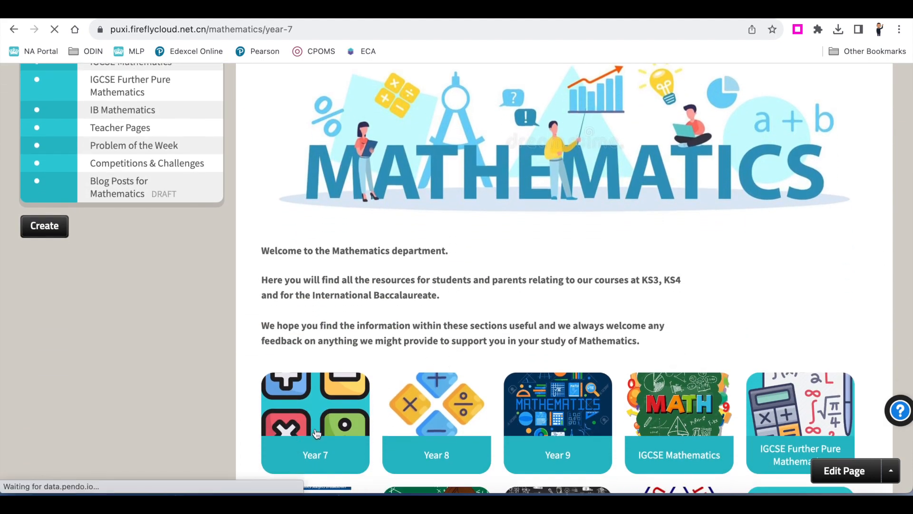
- Compare the layout of the Mathematics Year 7 page with that of the Year 8 page
scroll(517, 381, down, 5)
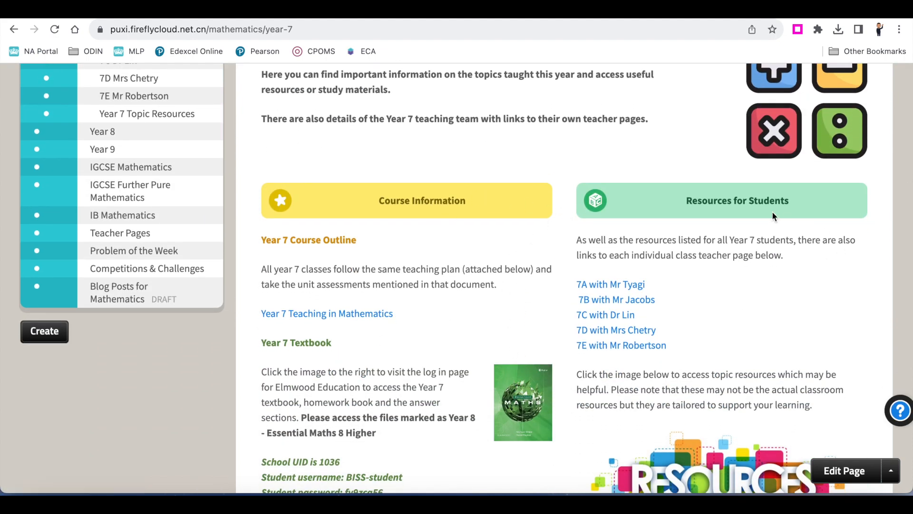
scroll(746, 445, down, 2)
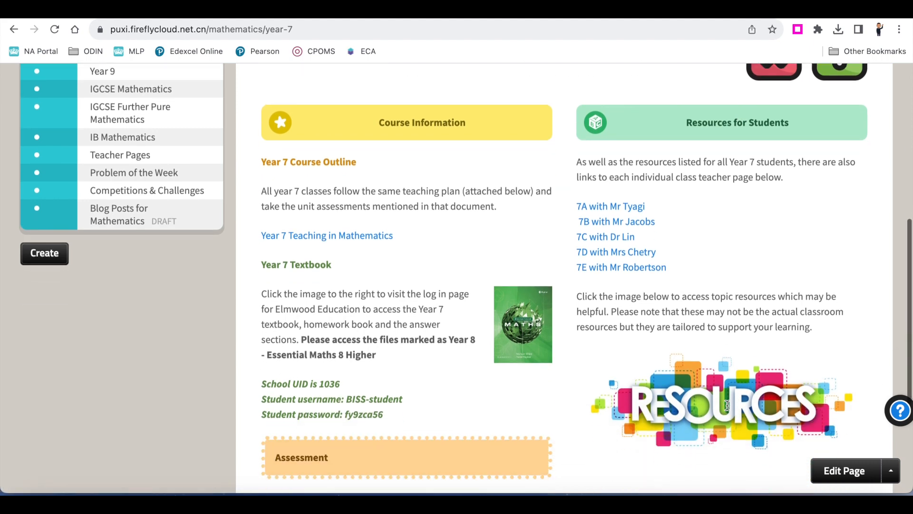
scroll(727, 407, down, 3)
scroll(622, 235, up, 8)
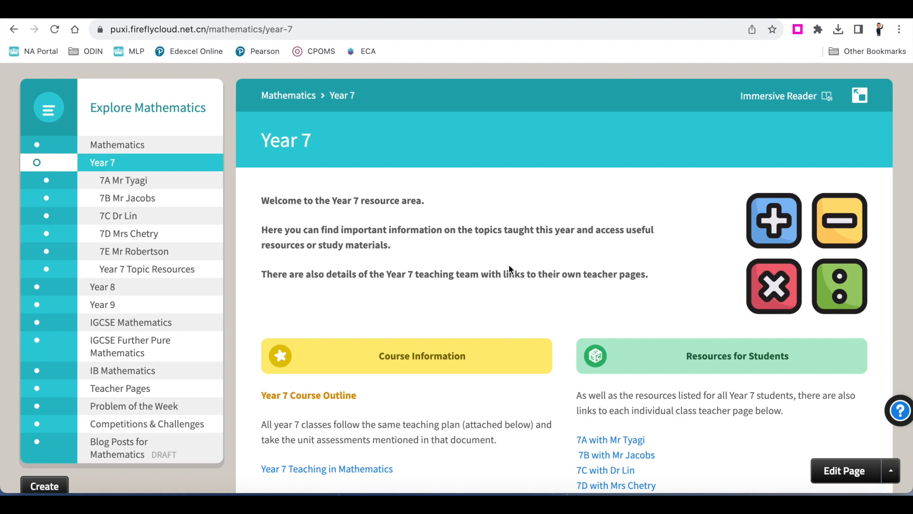
scroll(509, 269, down, 1)
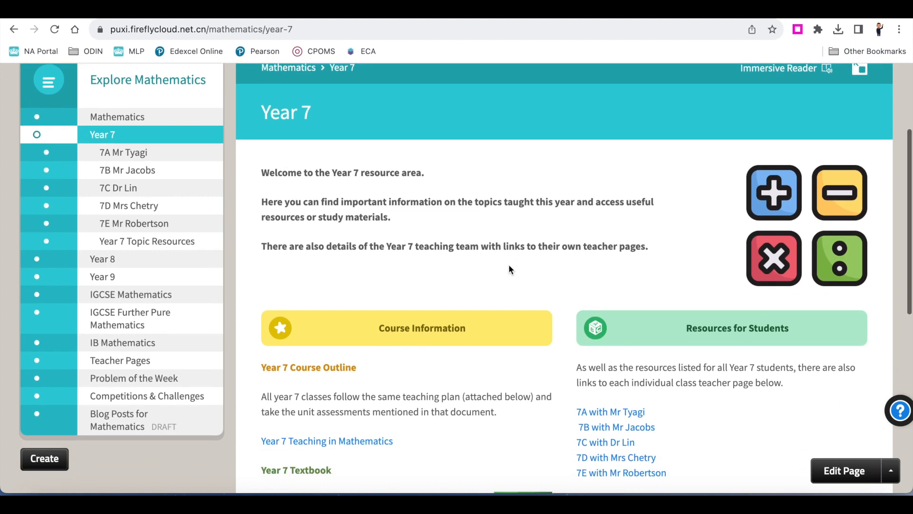
click(122, 257)
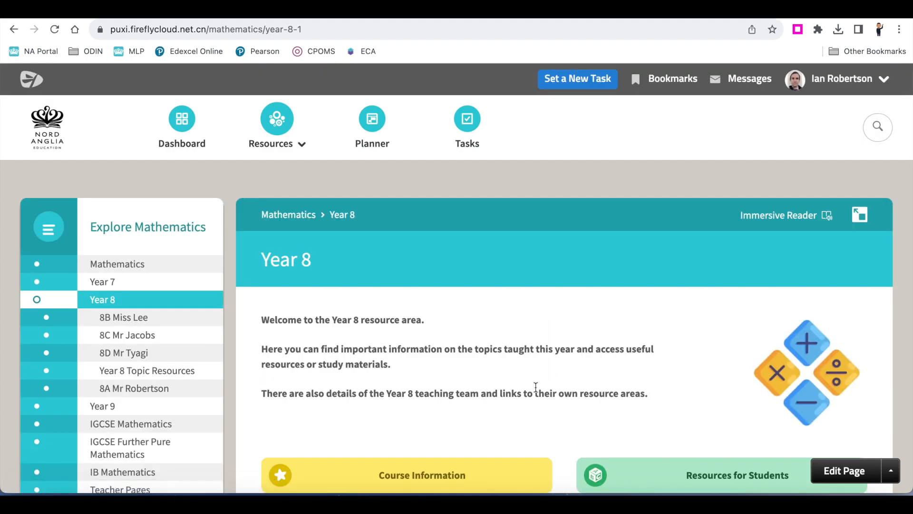
scroll(536, 387, down, 5)
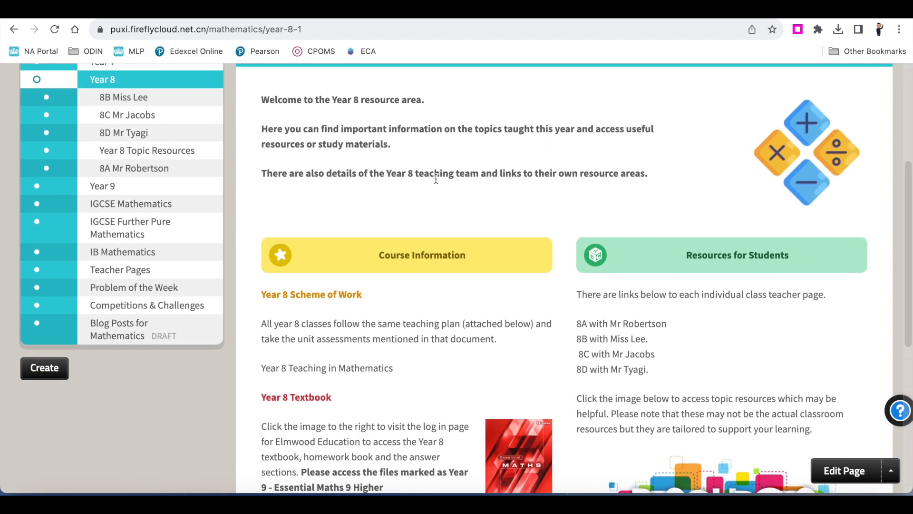
scroll(612, 381, down, 5)
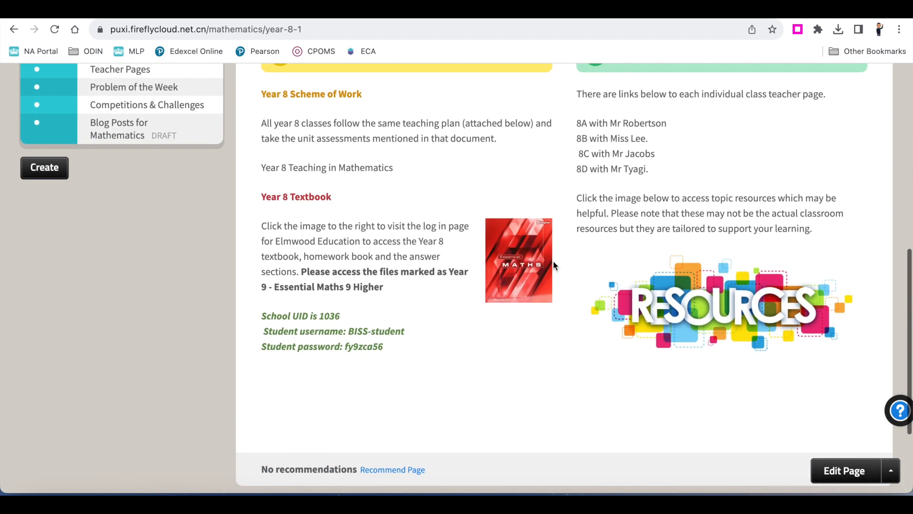
scroll(553, 260, up, 10)
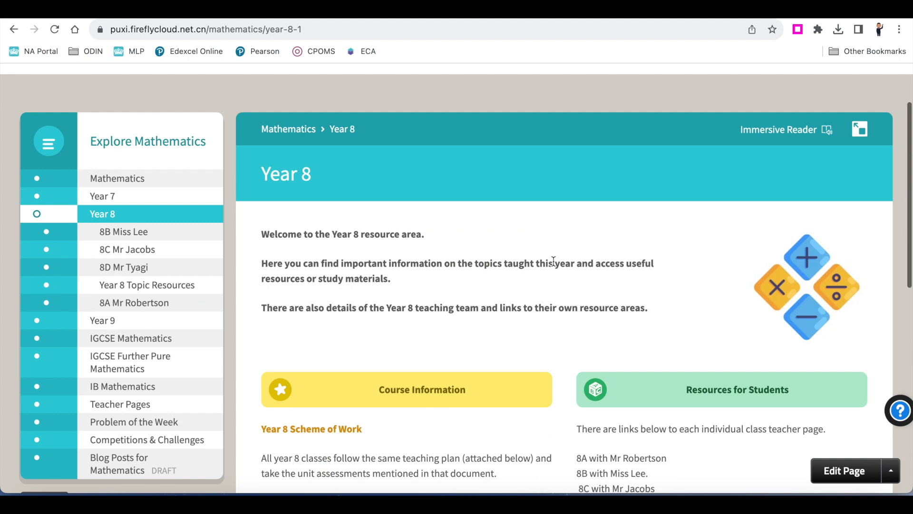
- Copy the Mathematics Year 7 page, placing the copy between Year 7 and Year 8 in the site tree
click(126, 199)
scroll(633, 329, down, 1)
scroll(633, 330, down, 2)
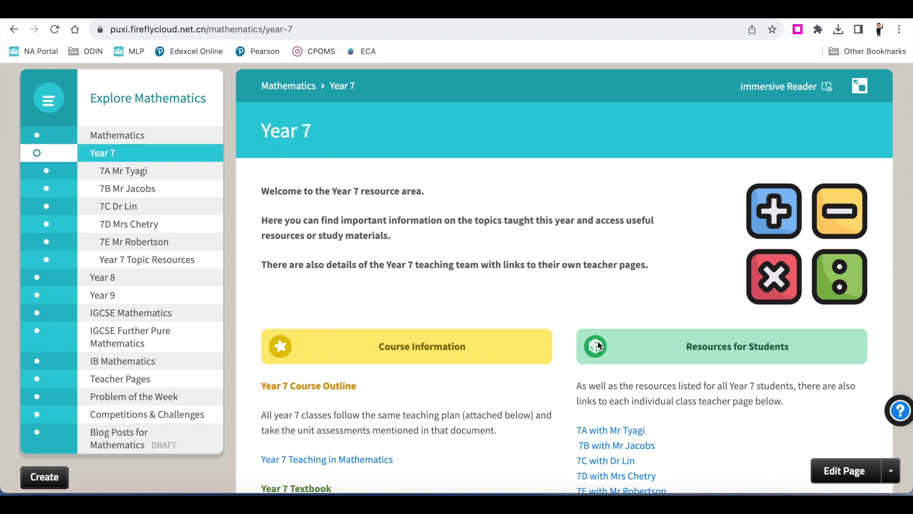
click(852, 473)
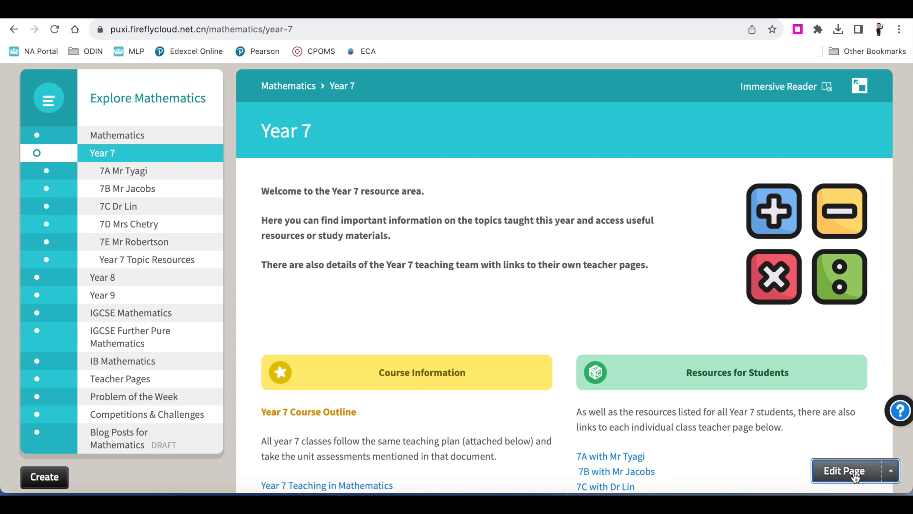
click(894, 78)
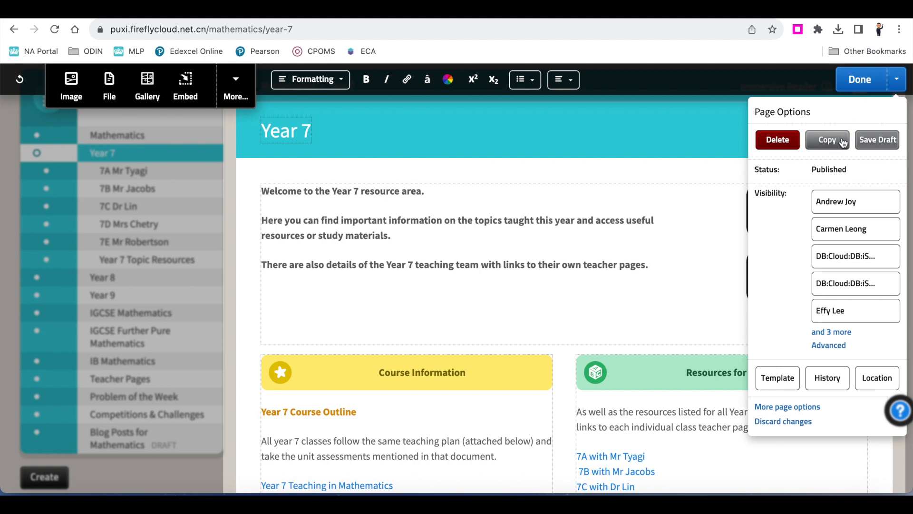
click(842, 141)
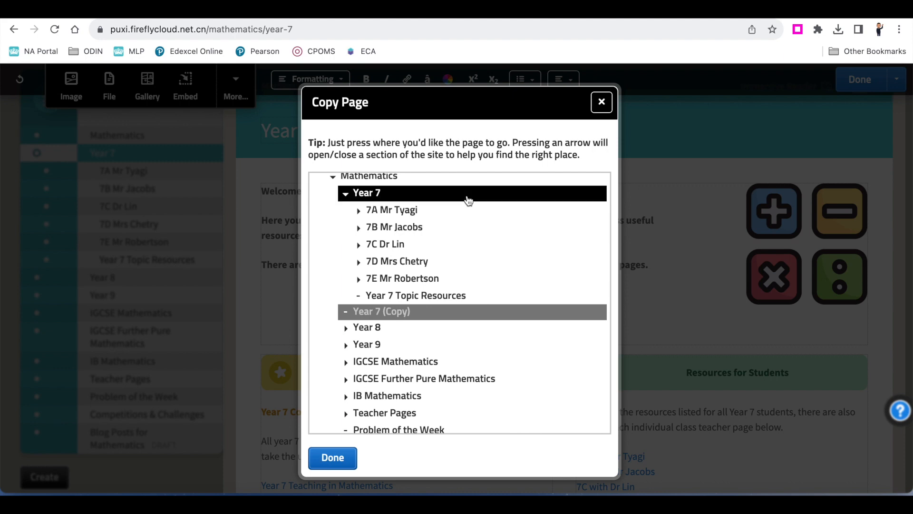
drag(400, 312, 436, 289)
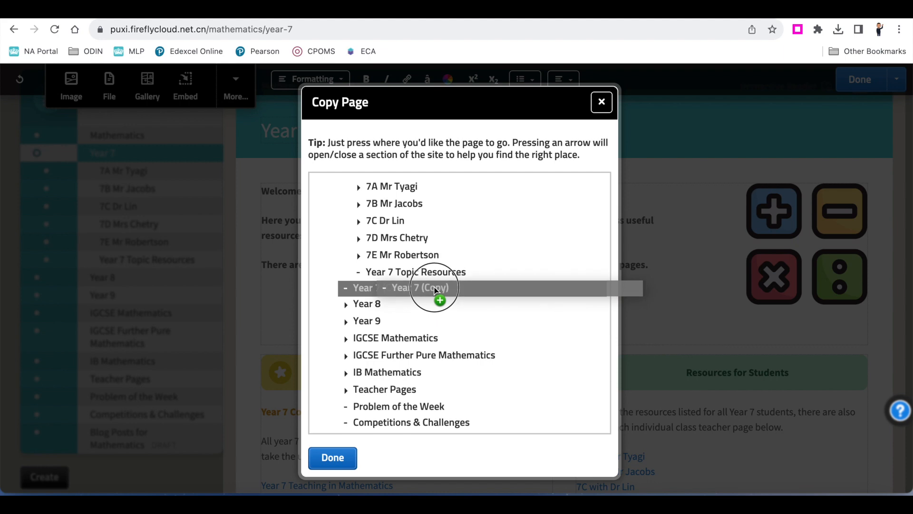
drag(436, 290, 426, 287)
click(346, 460)
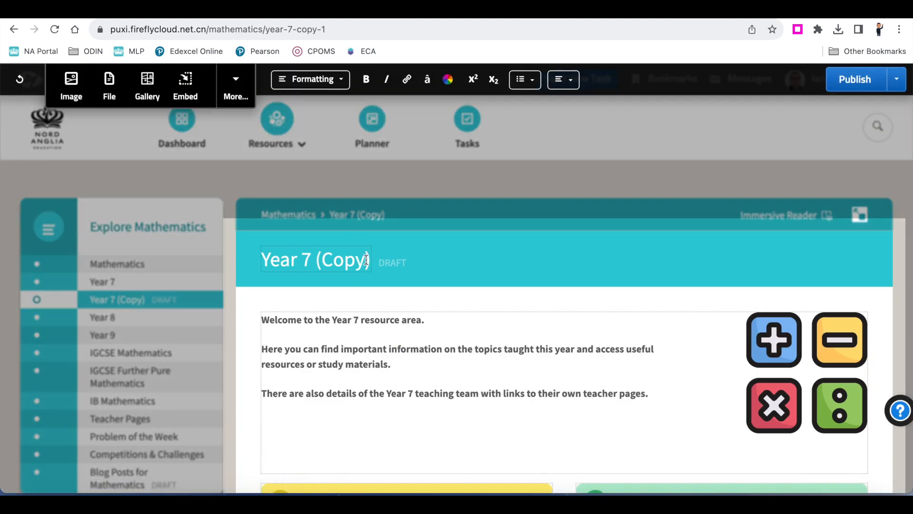
- Retitle the copied Mathematics Year 7 page "Year 9 Maths Page" and save it as a draft
key(BackSpace)
key(BackSpace)
key(BackSpace)
key(BackSpace)
key(BackSpace)
key(BackSpace)
key(BackSpace)
key(BackSpace)
key(BackSpace)
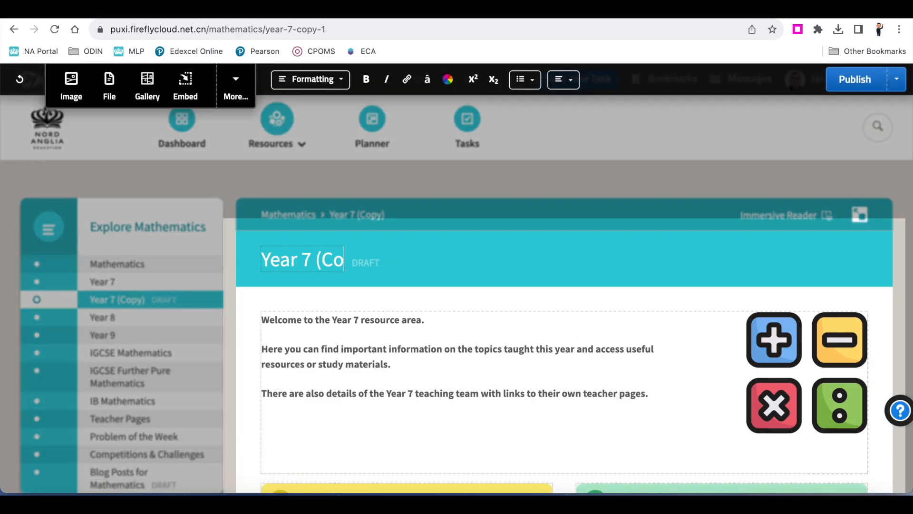
text(9)
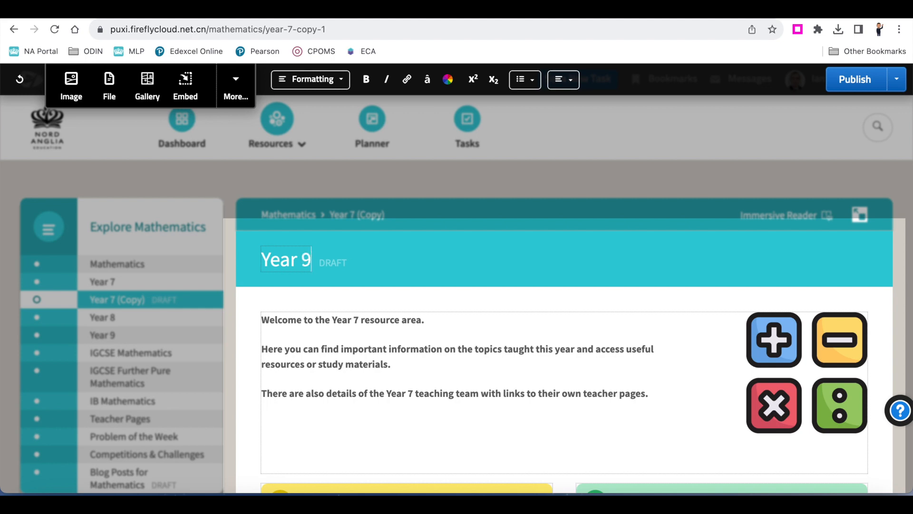
text( Maths Page)
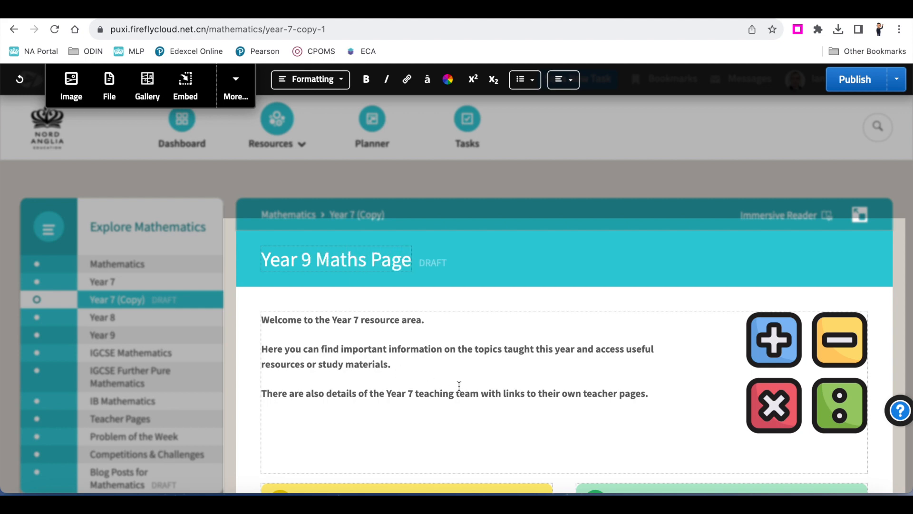
scroll(717, 175, down, 1)
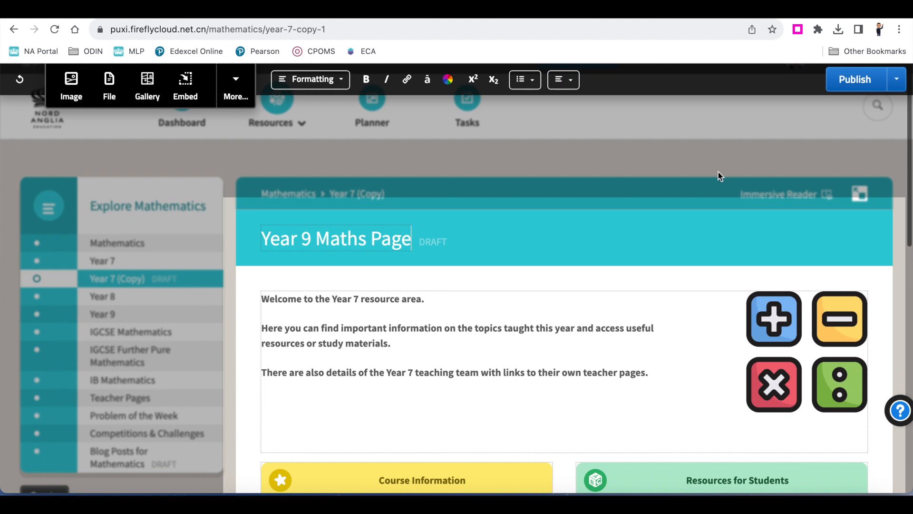
click(897, 80)
click(887, 138)
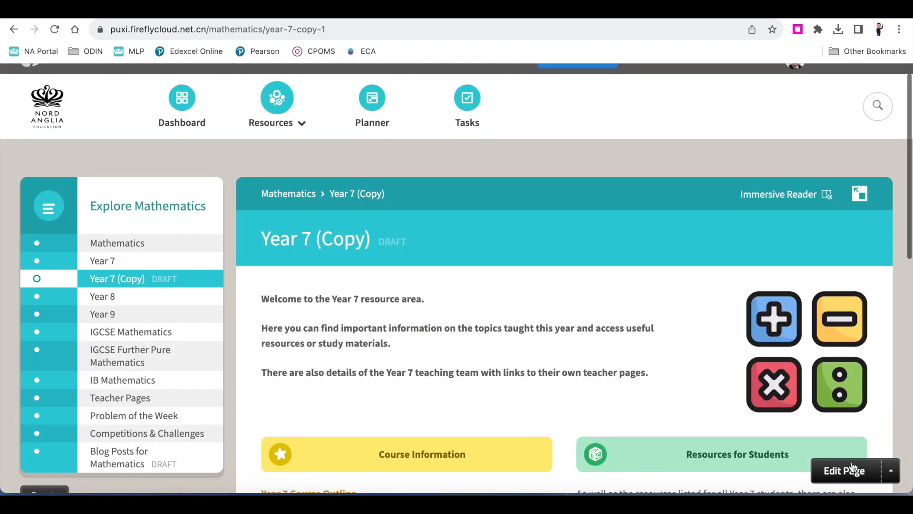
- Edit the copied page's opening line to read "Welcome to the Year 9 resource area."
click(853, 468)
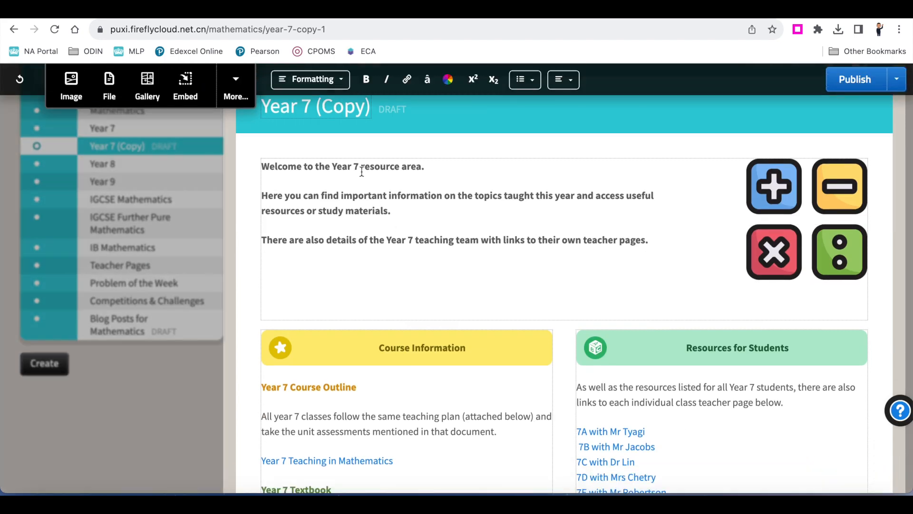
click(359, 169)
key(BackSpace)
text(9)
scroll(585, 322, down, 3)
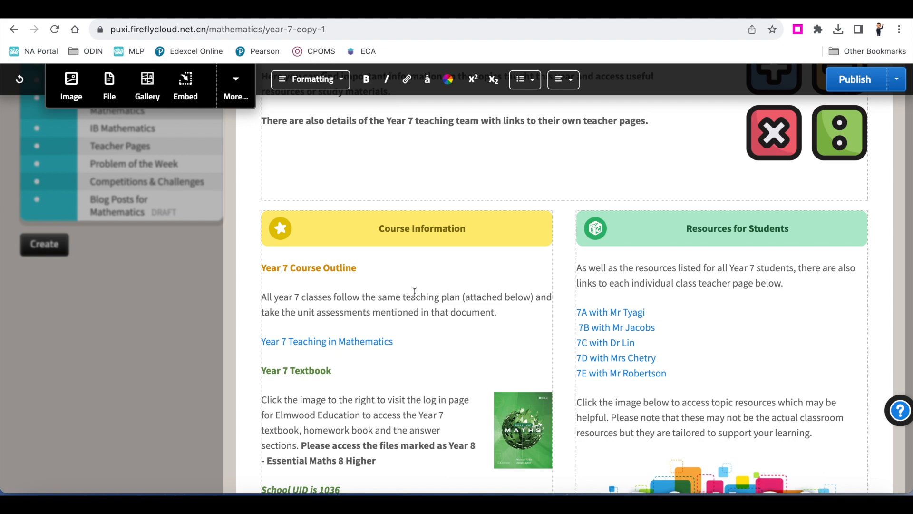
scroll(540, 290, up, 4)
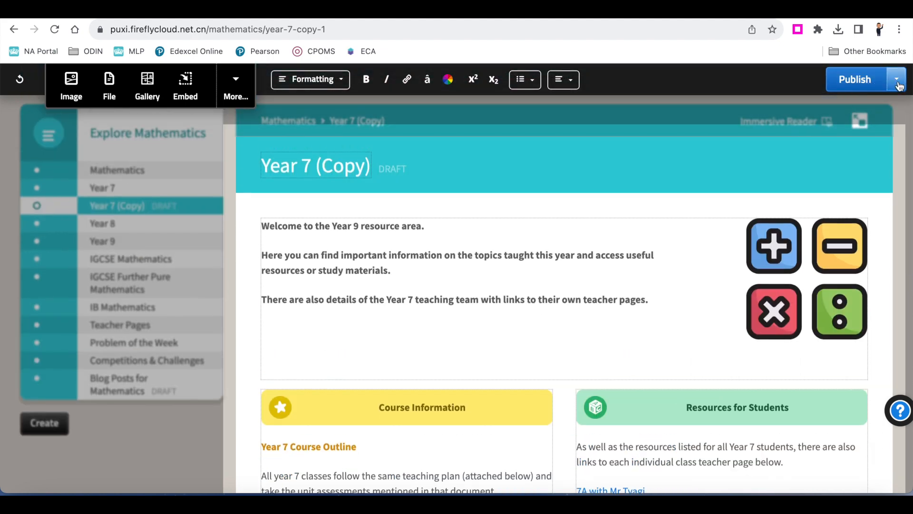
- Delete the copied Year 7 page, leaving the editor without saving the changes
click(903, 85)
click(780, 141)
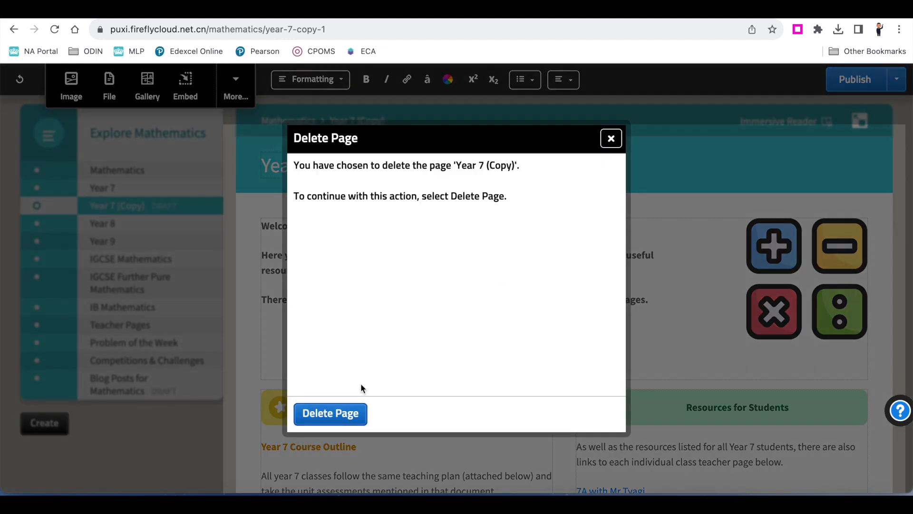
click(330, 411)
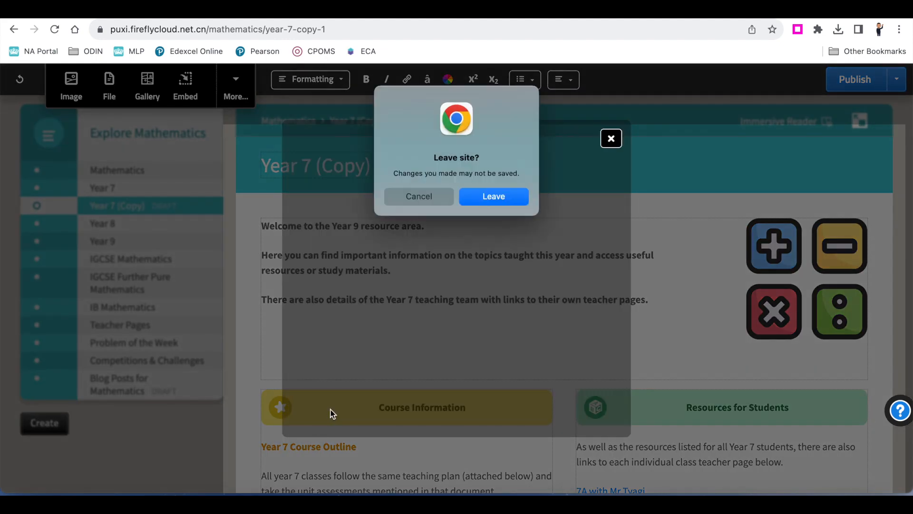
click(495, 195)
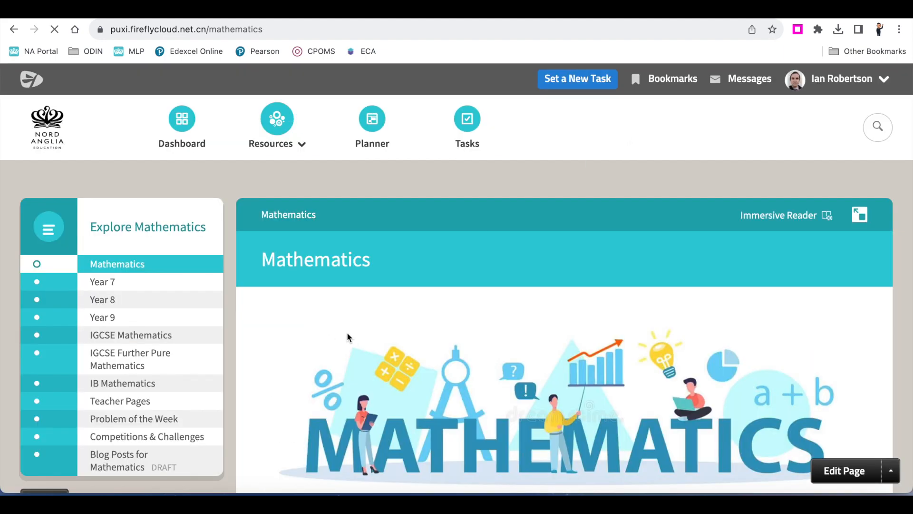
- Go to the Mathematics Year 8 page and open its 8A class teacher page
click(154, 301)
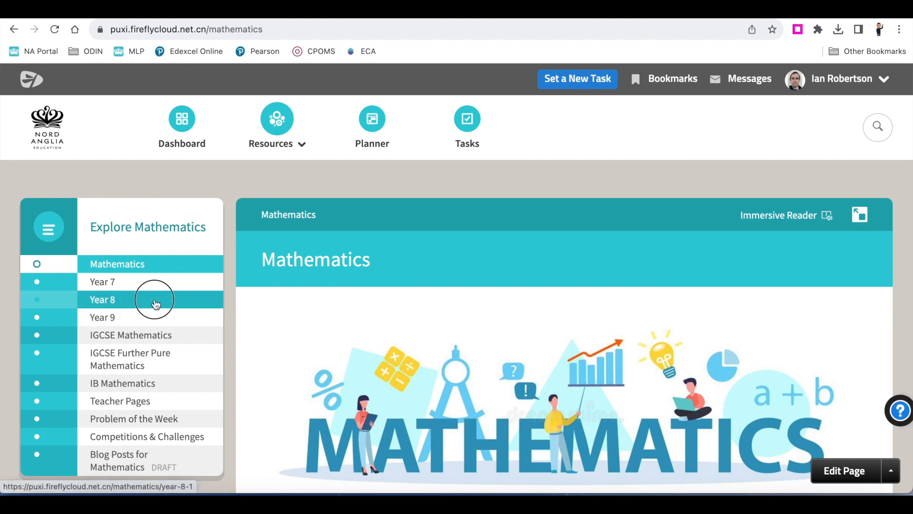
scroll(407, 354, down, 4)
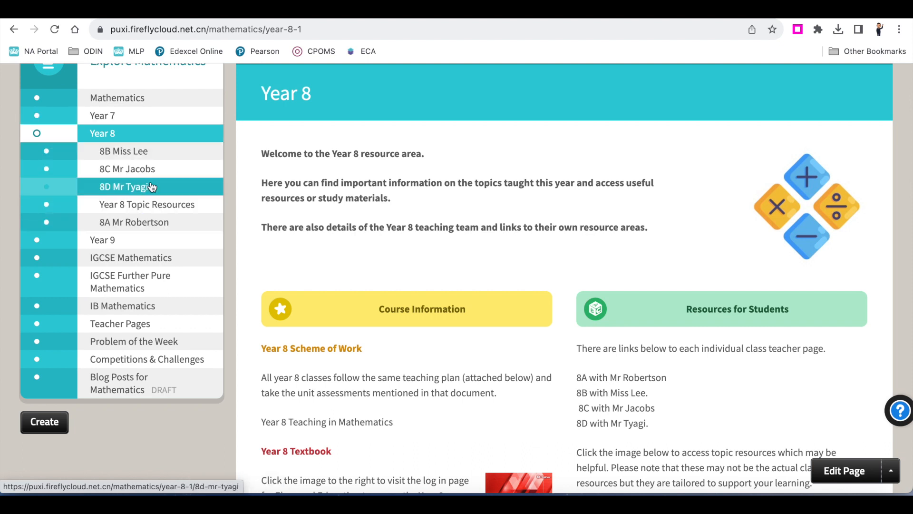
click(151, 224)
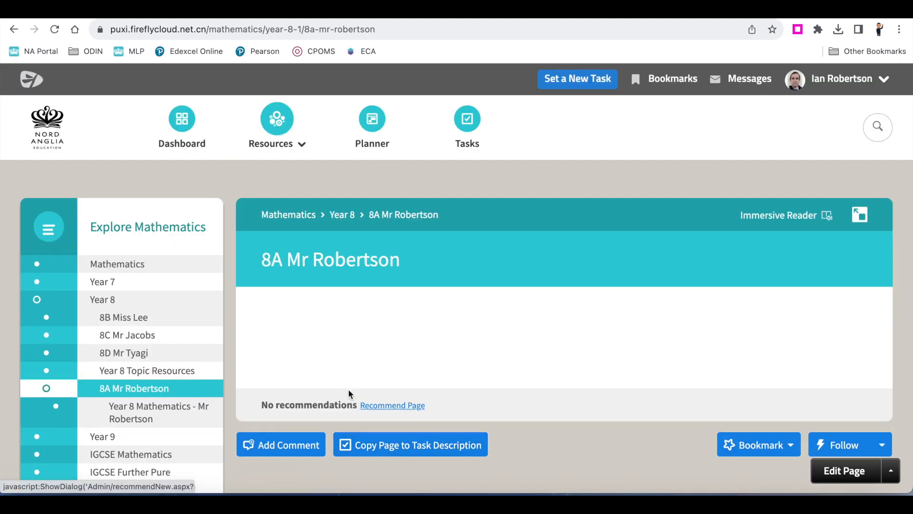
scroll(212, 379, down, 2)
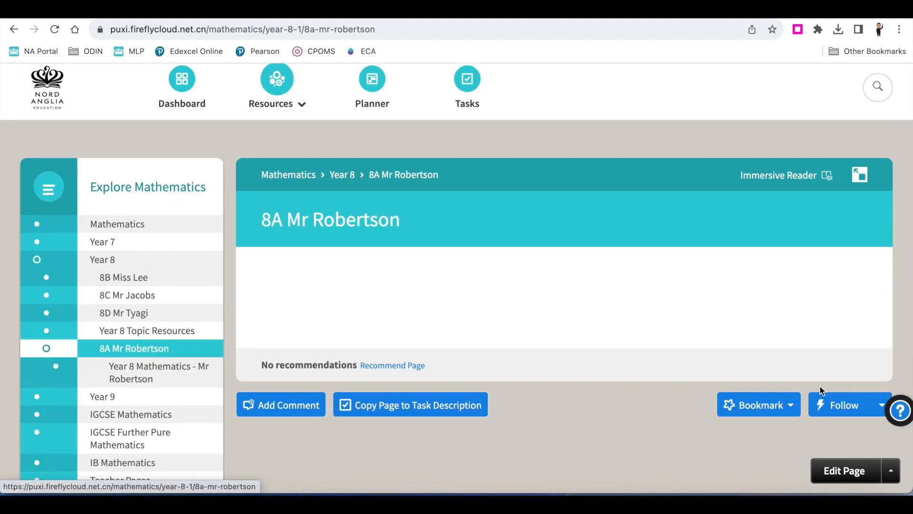
- Change the 8A teacher page's location to the first place under Year 8, above the 8B page, and save the edit
click(845, 471)
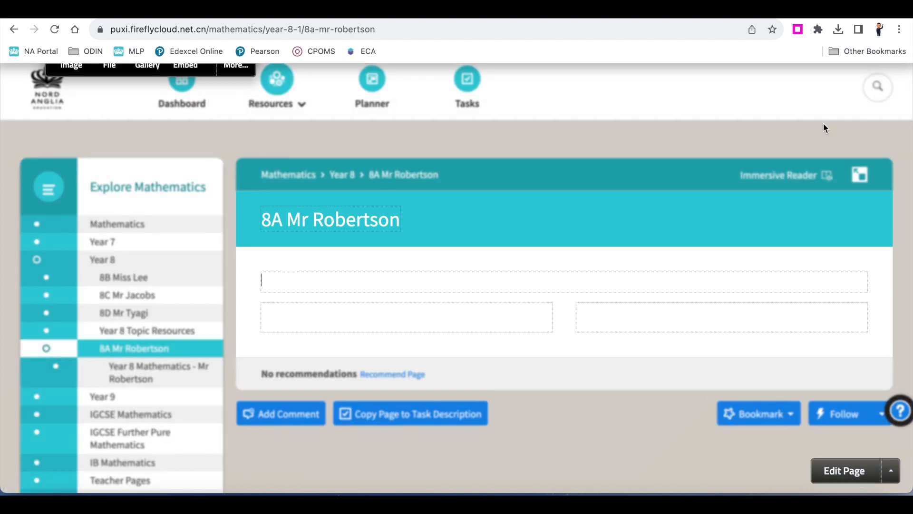
click(897, 80)
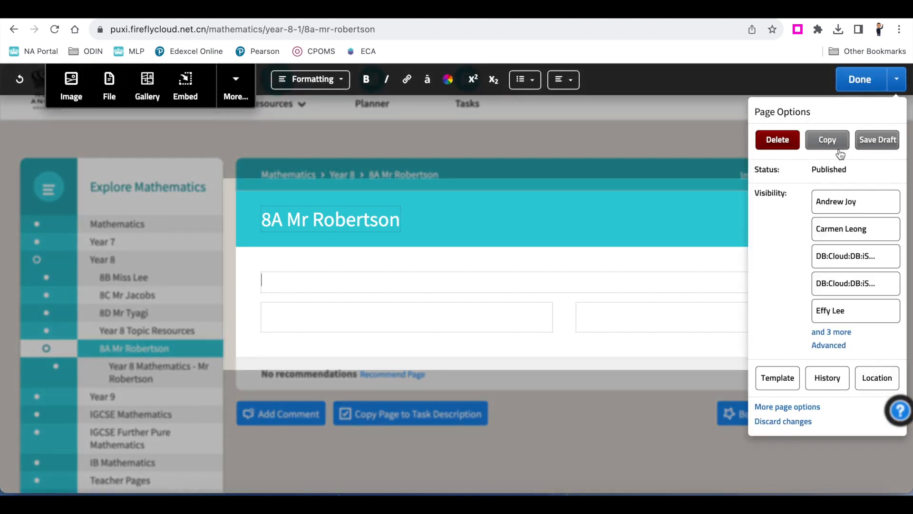
click(880, 382)
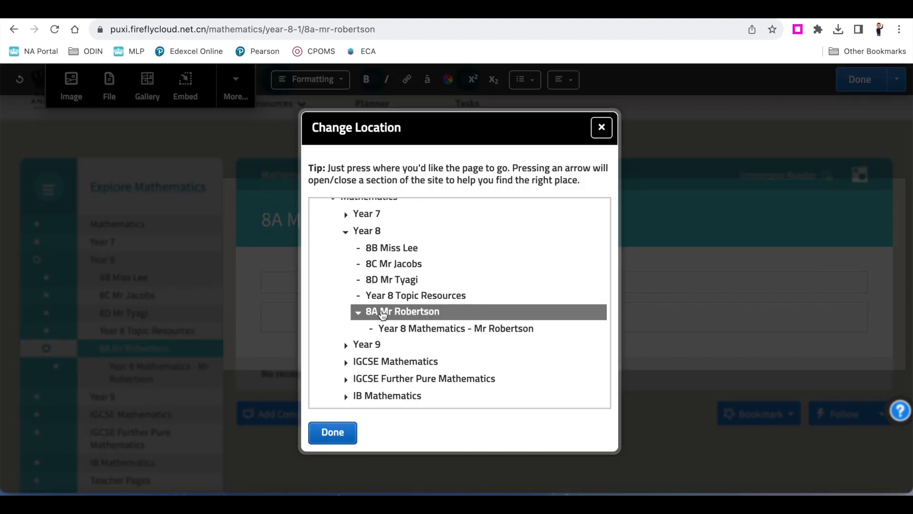
drag(406, 313, 516, 239)
drag(426, 312, 501, 242)
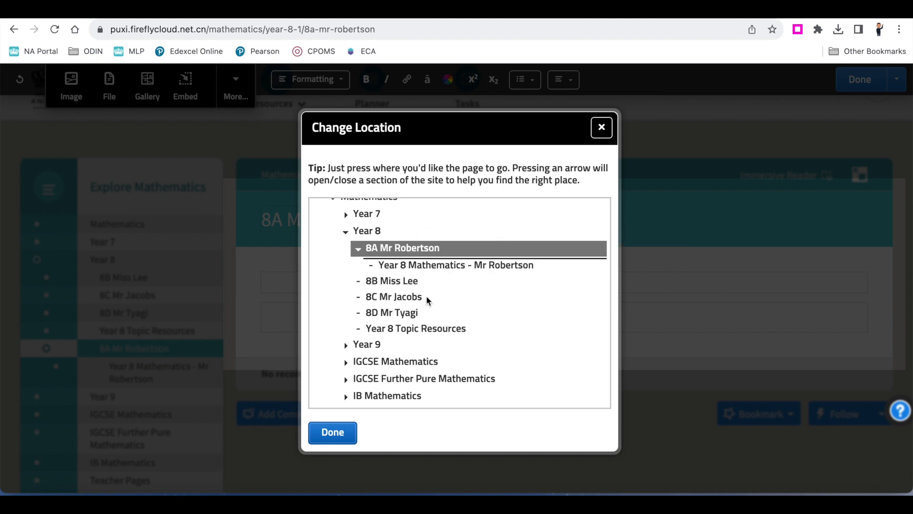
click(333, 431)
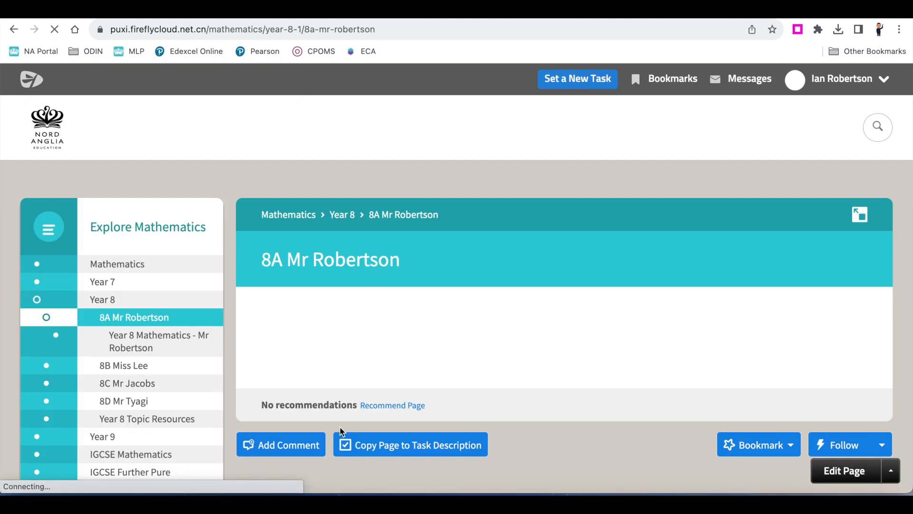
click(862, 77)
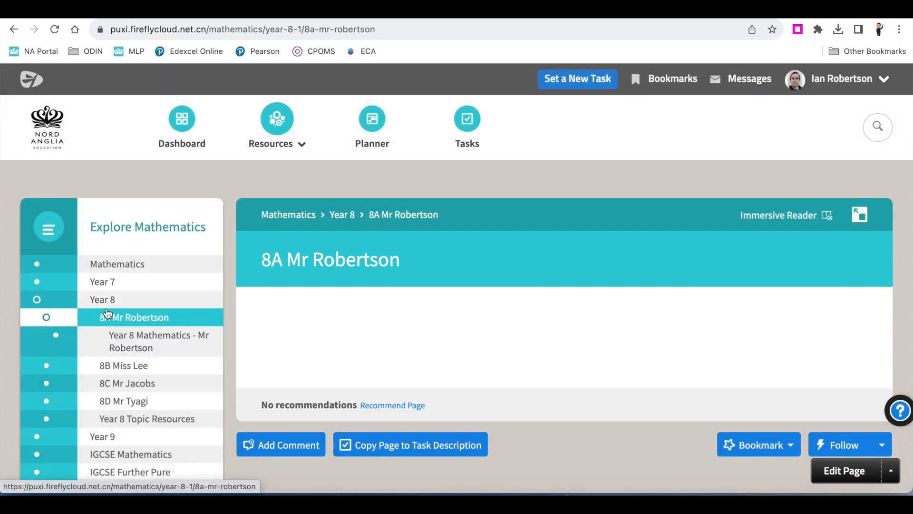
- Reopen the 8A teacher page from Year 8 and copy it, placing the copy between the 8A and 8B pages
click(113, 303)
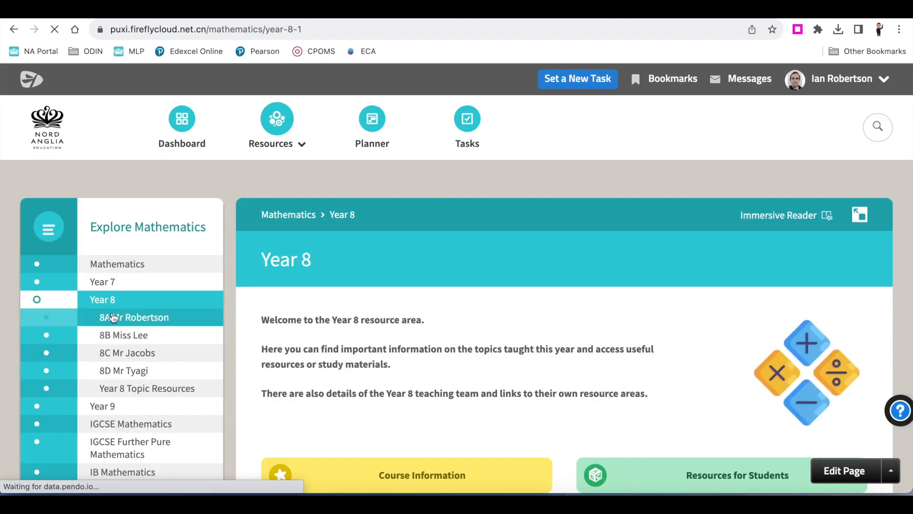
click(112, 318)
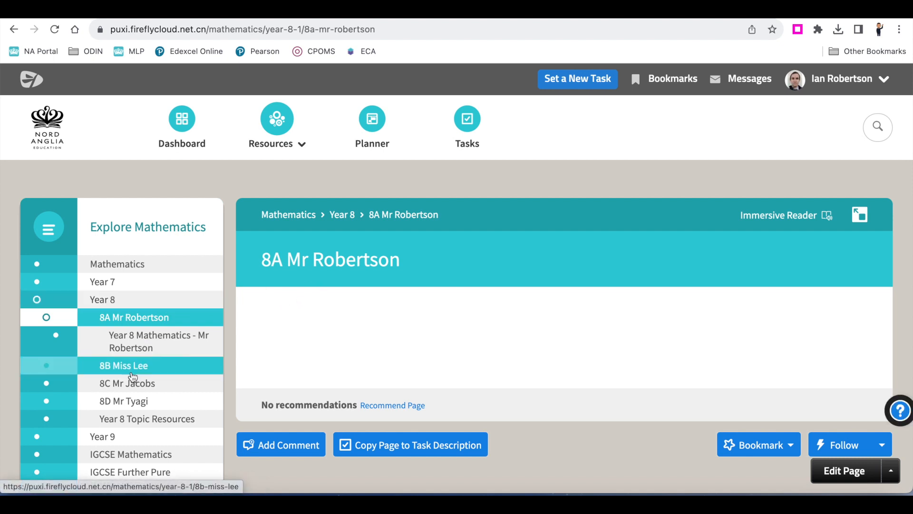
click(855, 471)
click(897, 79)
click(827, 140)
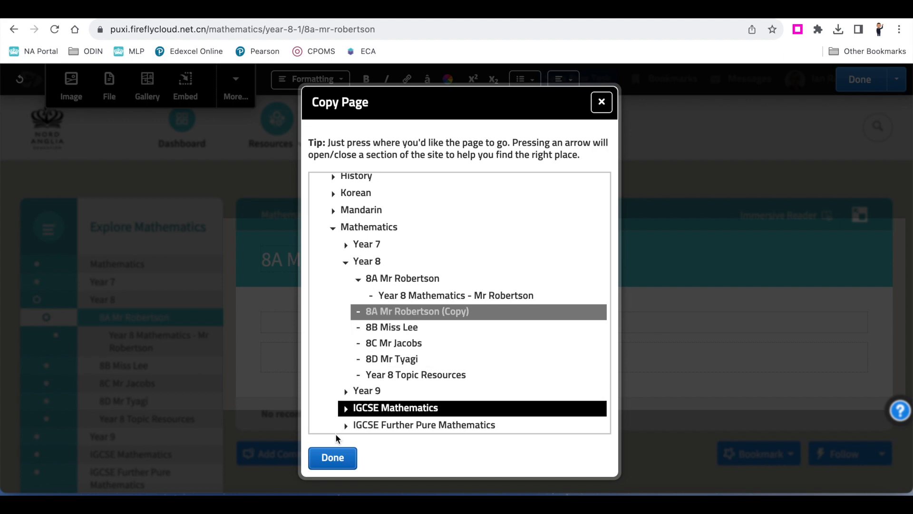
click(333, 457)
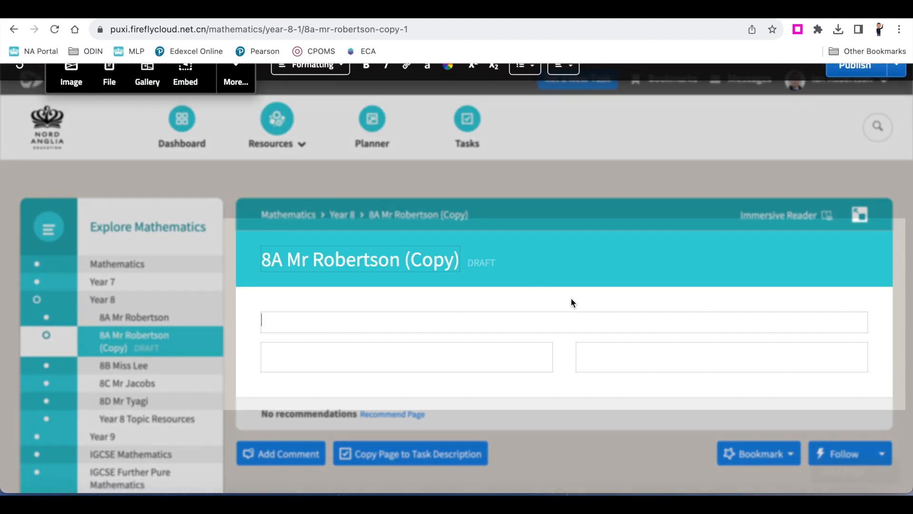
- Retitle the 8A copy as 8B with that class teacher's name followed by 2, and publish the page
key(Right)
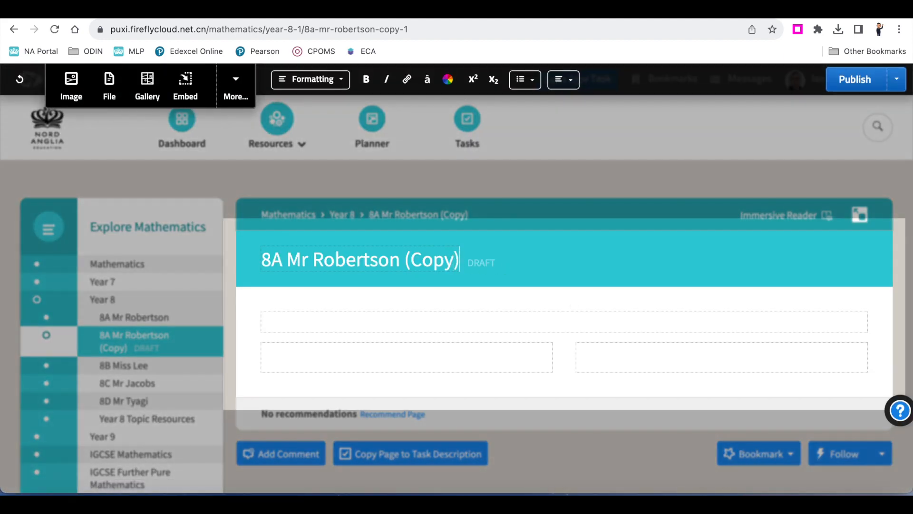
key(BackSpace)
key(BackSpace)
key(BackSpace)
key(BackSpace)
key(BackSpace)
key(BackSpace)
key(BackSpace)
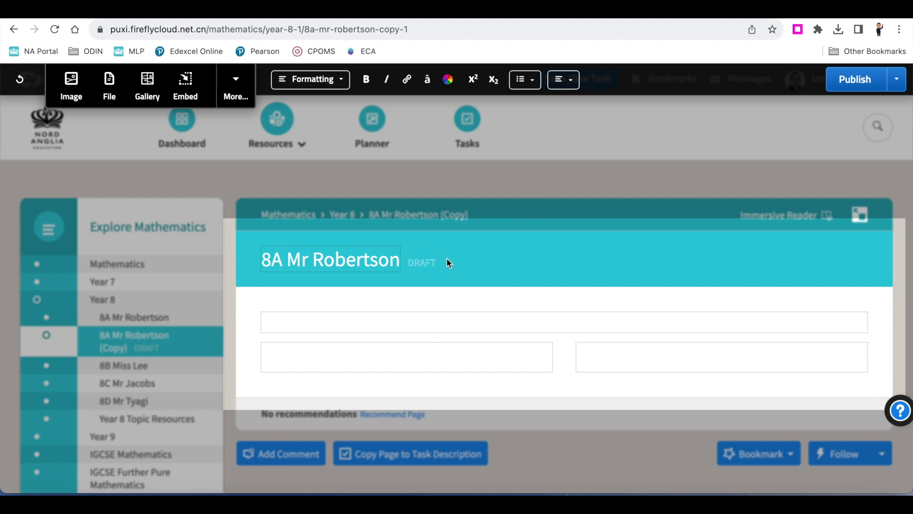
key(BackSpace)
text(B)
key(super+Right)
key(BackSpace)
key(BackSpace)
key(BackSpace)
key(BackSpace)
key(BackSpace)
key(BackSpace)
key(BackSpace)
key(BackSpace)
key(BackSpace)
key(BackSpace)
key(BackSpace)
text(iss lEE)
key(BackSpace)
key(BackSpace)
key(BackSpace)
text(Lee)
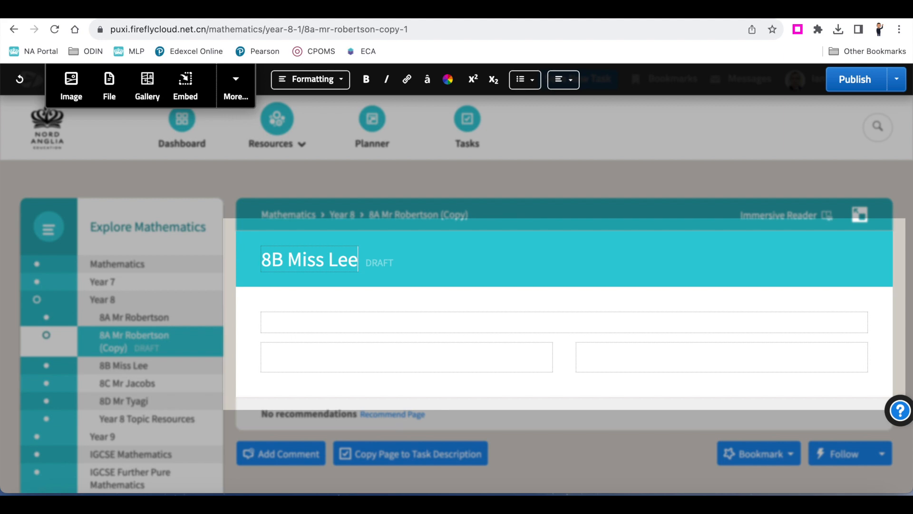
text( 2)
click(851, 80)
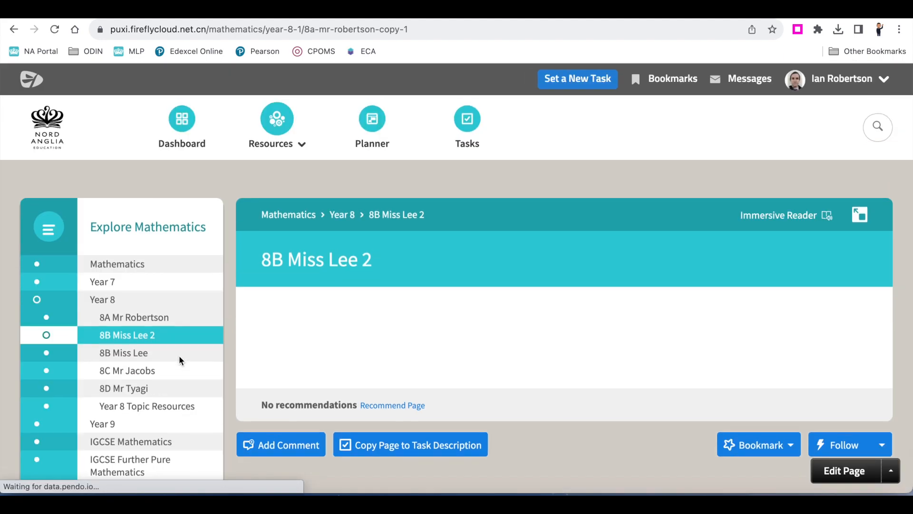
- Delete the newly published duplicate 8B page whose title ends in 2
scroll(143, 415, down, 1)
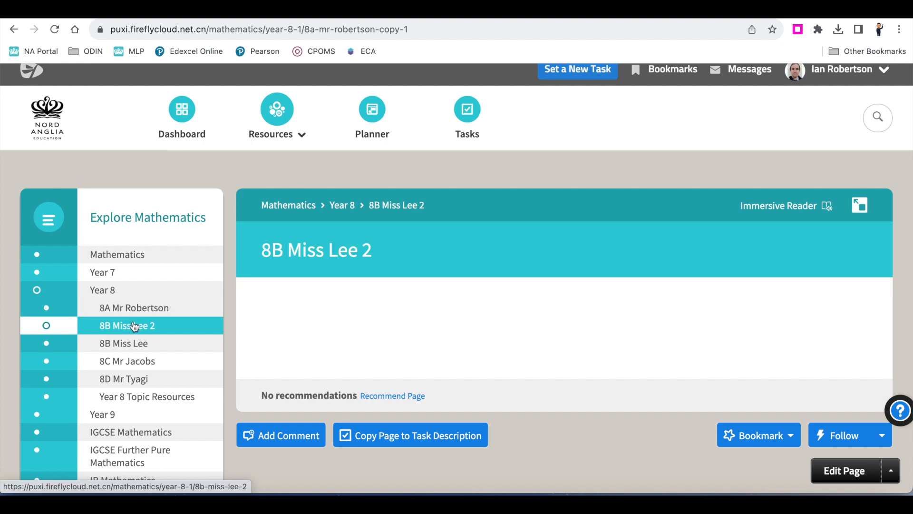
click(853, 471)
click(897, 79)
click(775, 142)
click(331, 414)
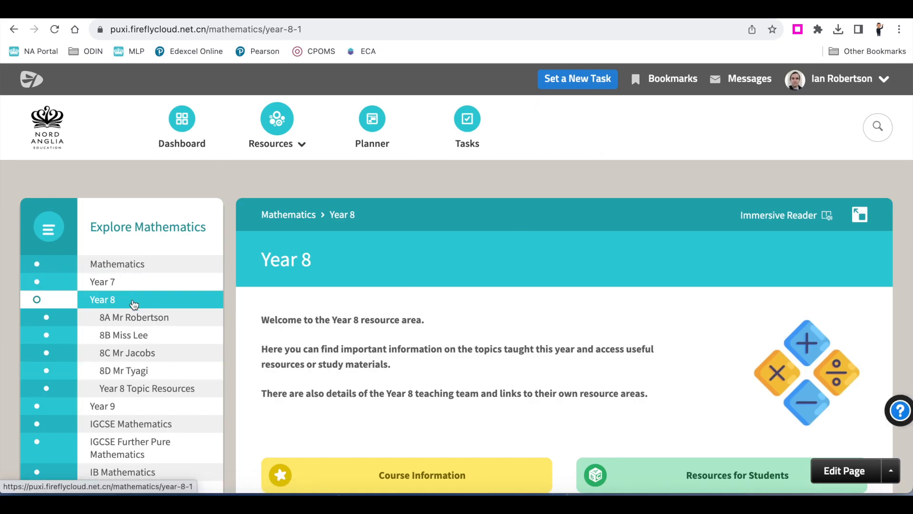
- View the Year 8 Mathematics blog page under the 8A teacher page, and return to the 8A page
click(105, 318)
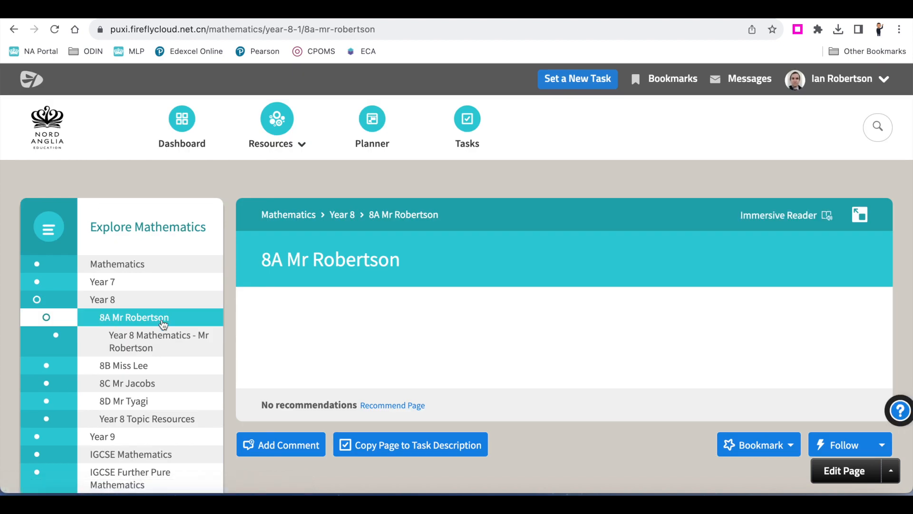
click(156, 346)
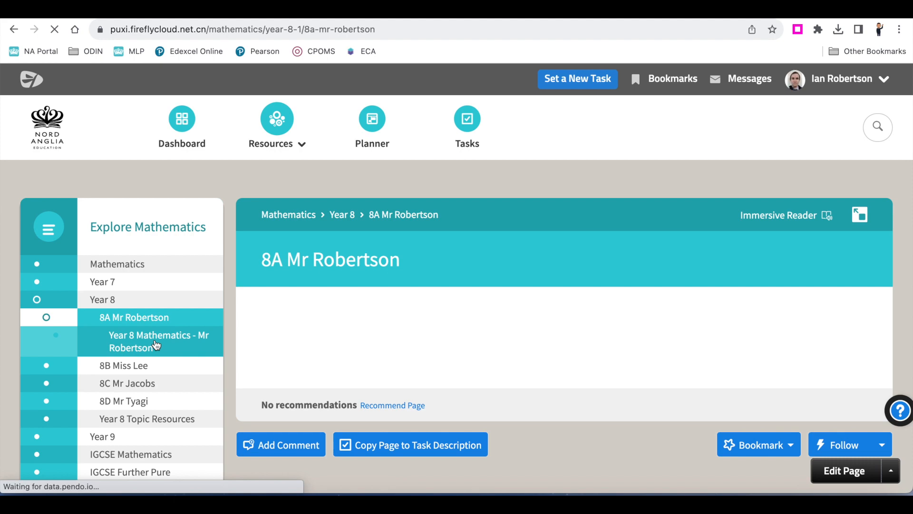
scroll(601, 373, down, 1)
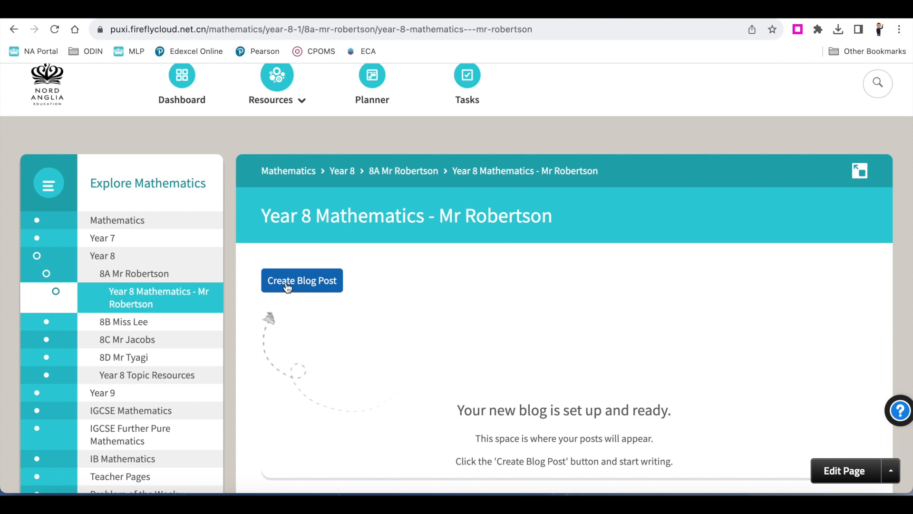
click(131, 273)
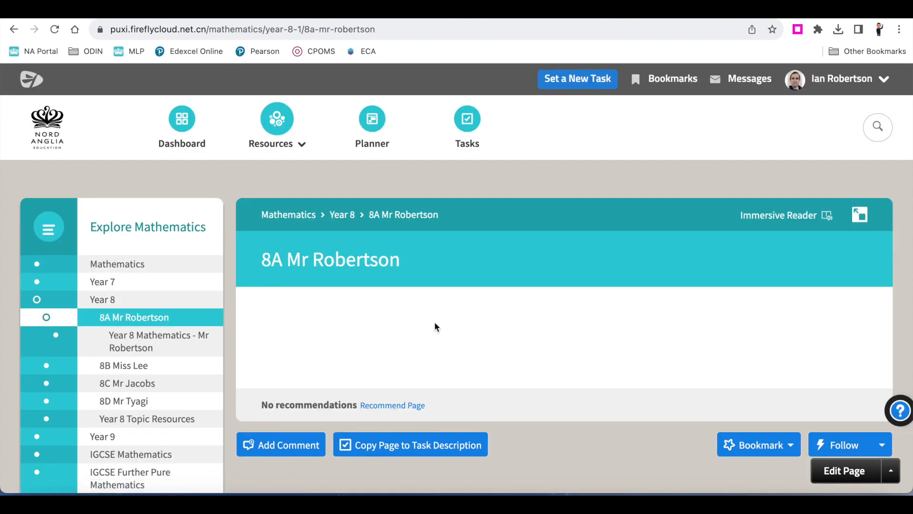
- Open the Year 8 Mathematics blog page under the 8A teacher page and copy it, placing the copy directly below the original
scroll(432, 325, down, 1)
scroll(433, 325, down, 1)
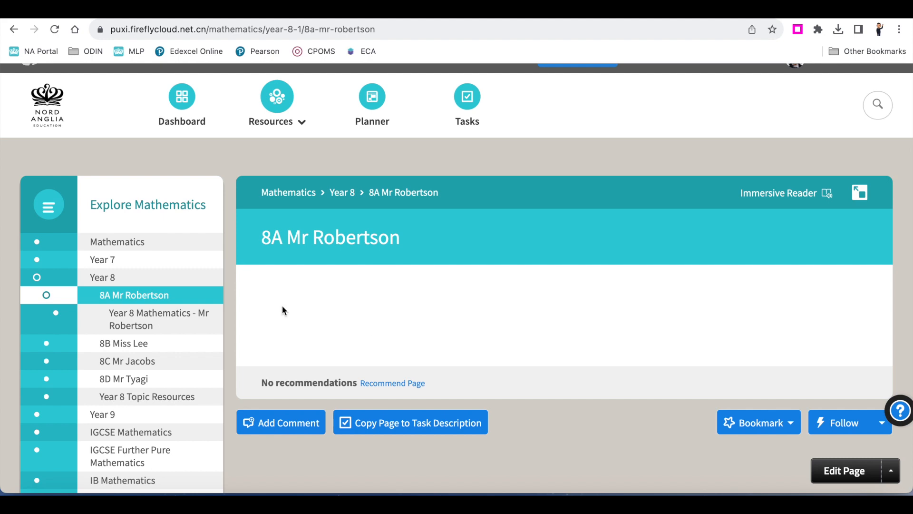
click(143, 320)
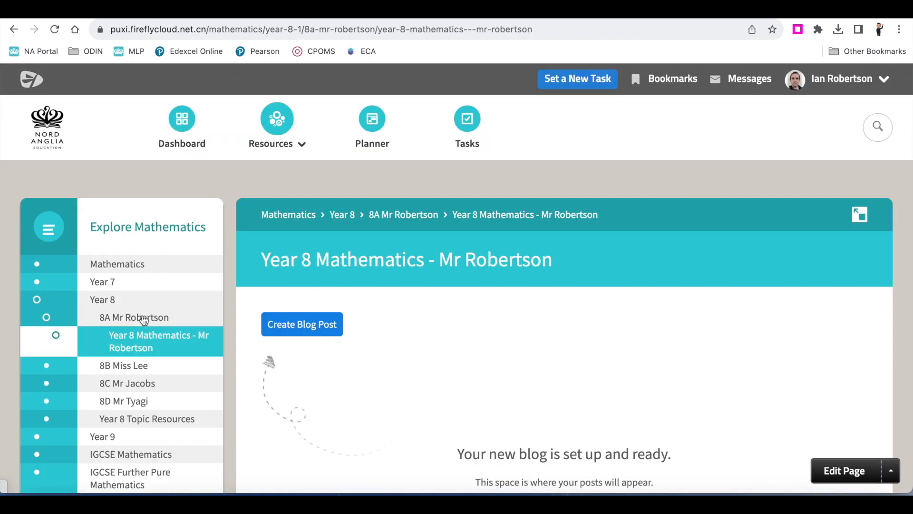
scroll(501, 355, down, 1)
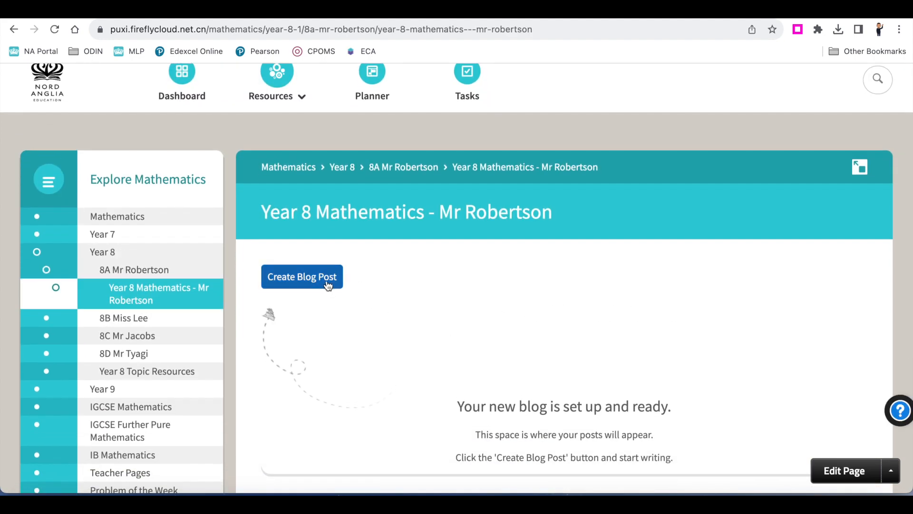
scroll(664, 340, down, 2)
click(837, 470)
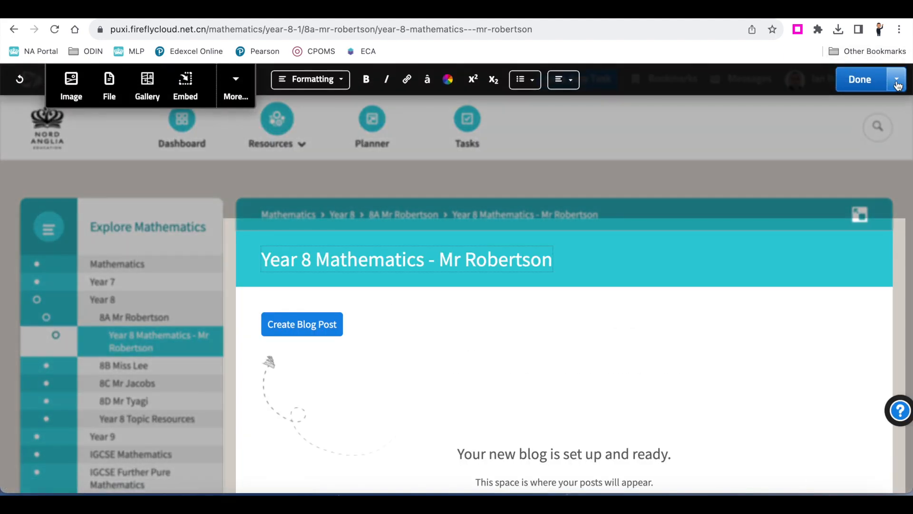
click(898, 84)
click(827, 139)
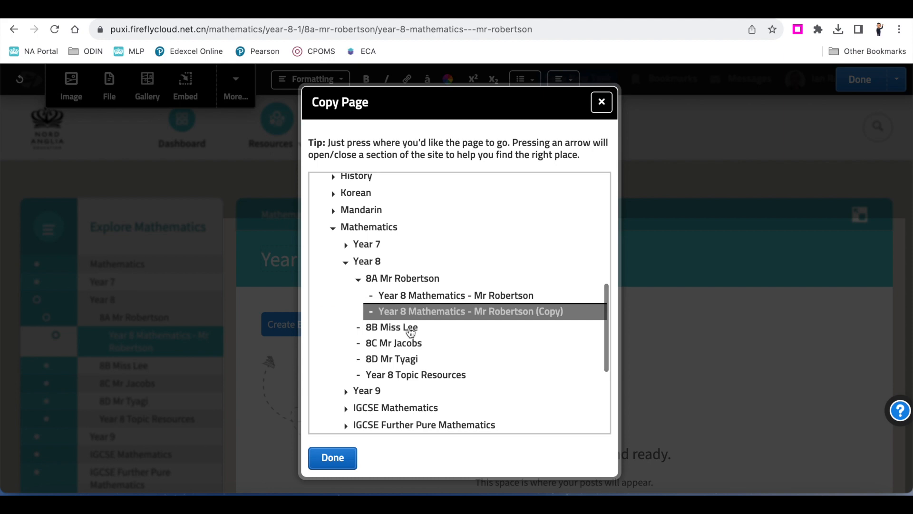
click(330, 456)
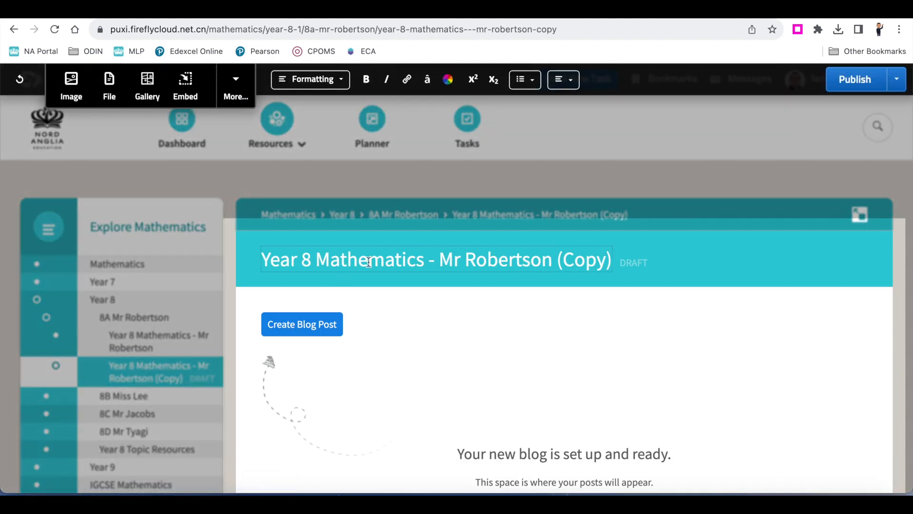
- Retitle the blog copy as Year 8 Mathematics followed by the 8B teacher's title and surname, and publish it
key(BackSpace)
key(BackSpace)
key(BackSpace)
key(BackSpace)
key(BackSpace)
key(BackSpace)
key(BackSpace)
key(BackSpace)
key(BackSpace)
key(BackSpace)
key(BackSpace)
key(BackSpace)
key(BackSpace)
key(BackSpace)
key(BackSpace)
key(BackSpace)
key(BackSpace)
key(BackSpace)
text(iss Lee)
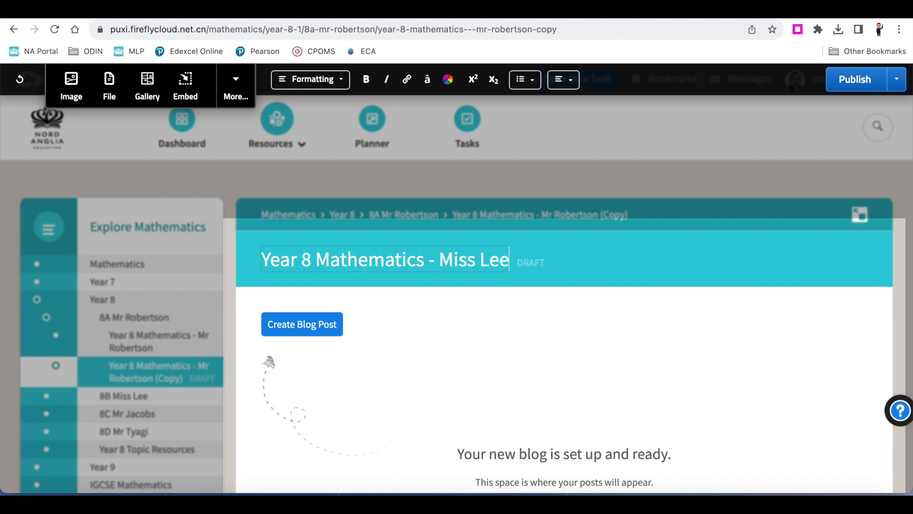
click(853, 82)
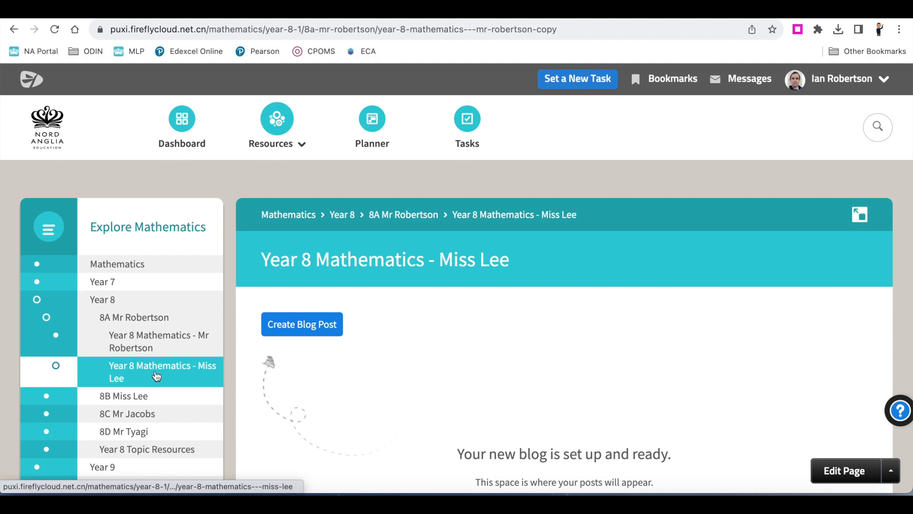
- Move the retitled Year 8 Mathematics blog page from under 8A to beneath the 8B teacher page, and finish editing
scroll(654, 400, down, 1)
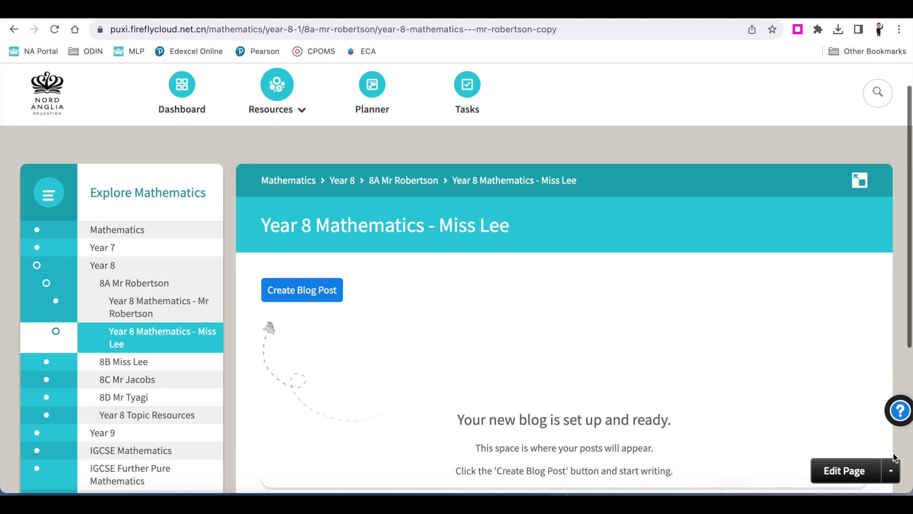
click(871, 475)
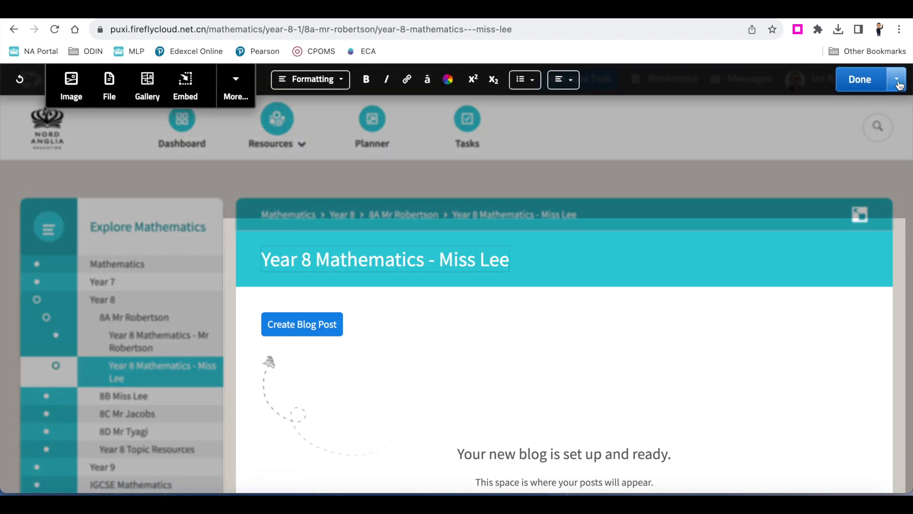
click(897, 80)
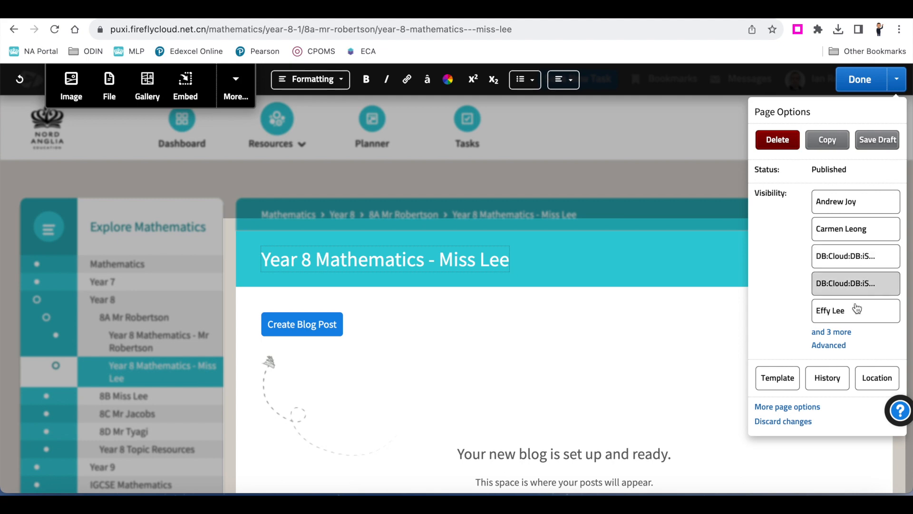
click(877, 378)
drag(466, 315, 426, 332)
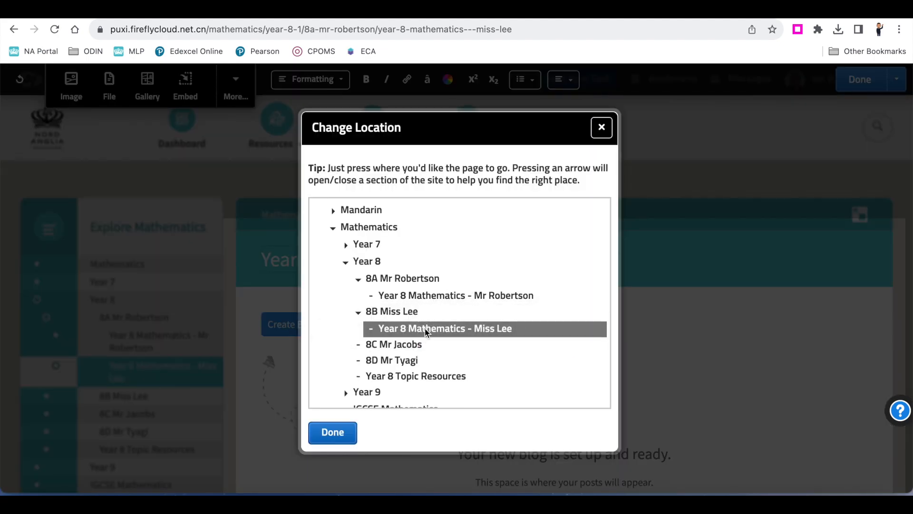
click(333, 433)
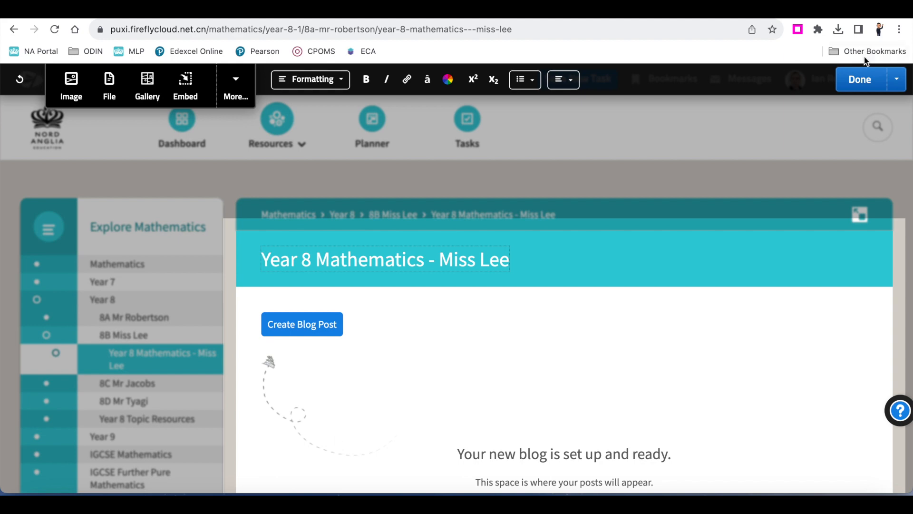
click(857, 79)
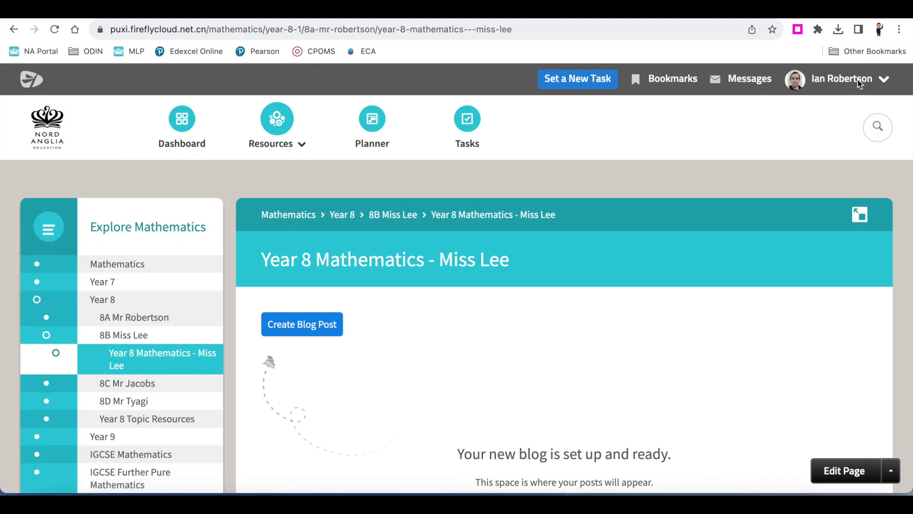